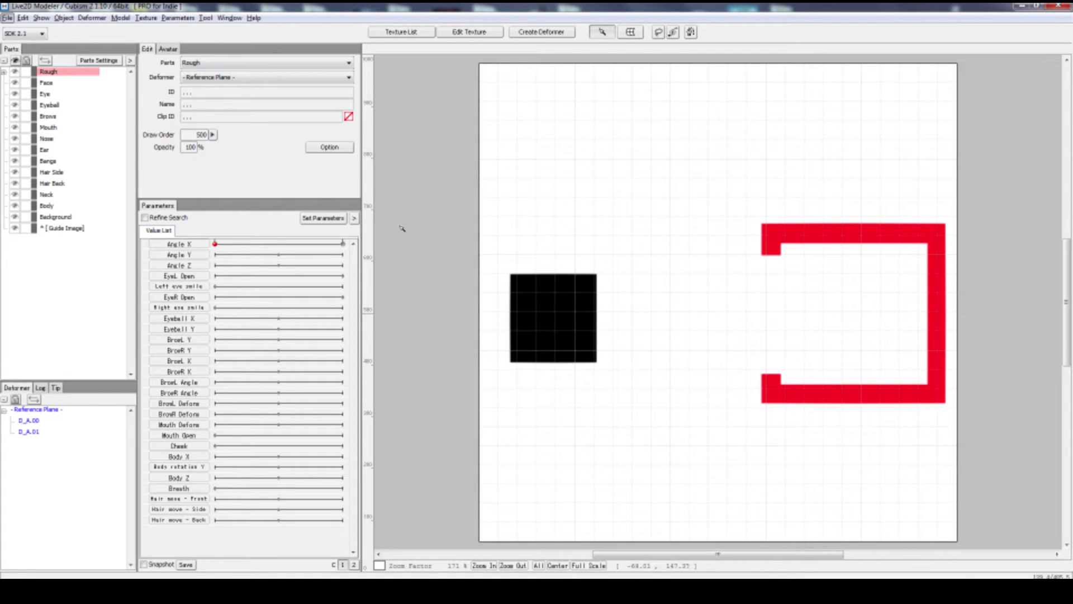
Preview how the square shifts with Angle X, then select the existing square mesh.
mouse_move(216, 245)
left_mouse_down()
mouse_move(344, 245)
mouse_move(205, 253)
left_mouse_up()
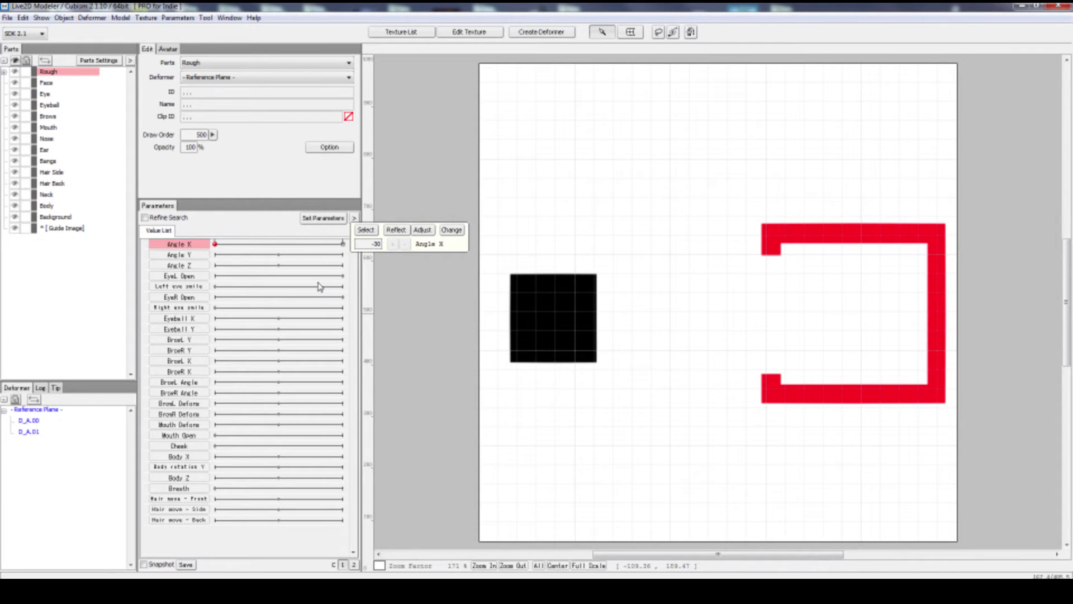
left_click(568, 329)
Delete the old square and bracket, and bring the ch1 - 1 folder forward.
key("Delete")
key("Delete")
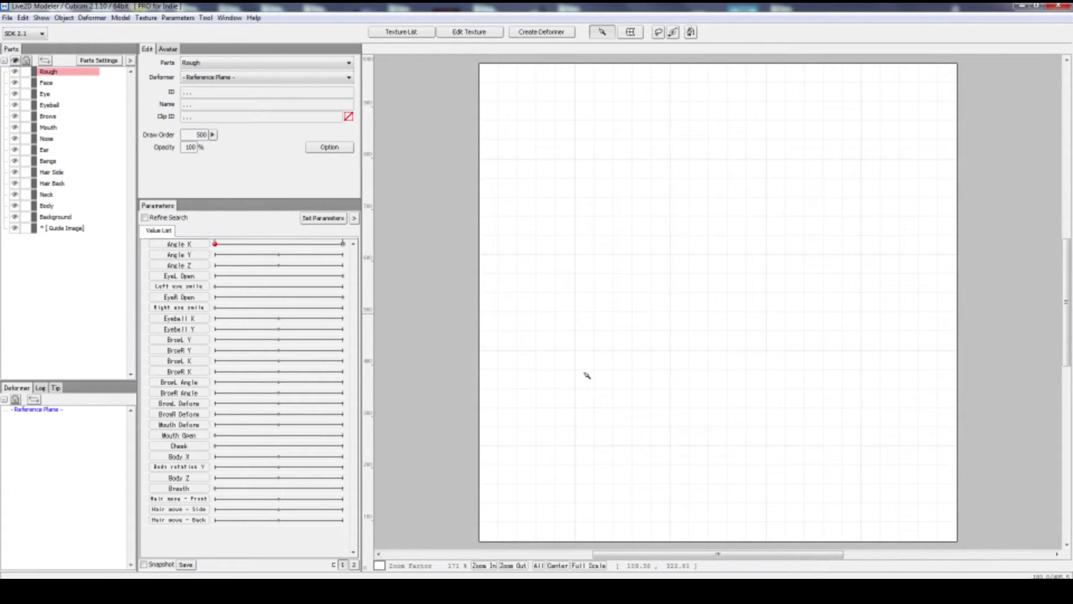
mouse_move(386, 577)
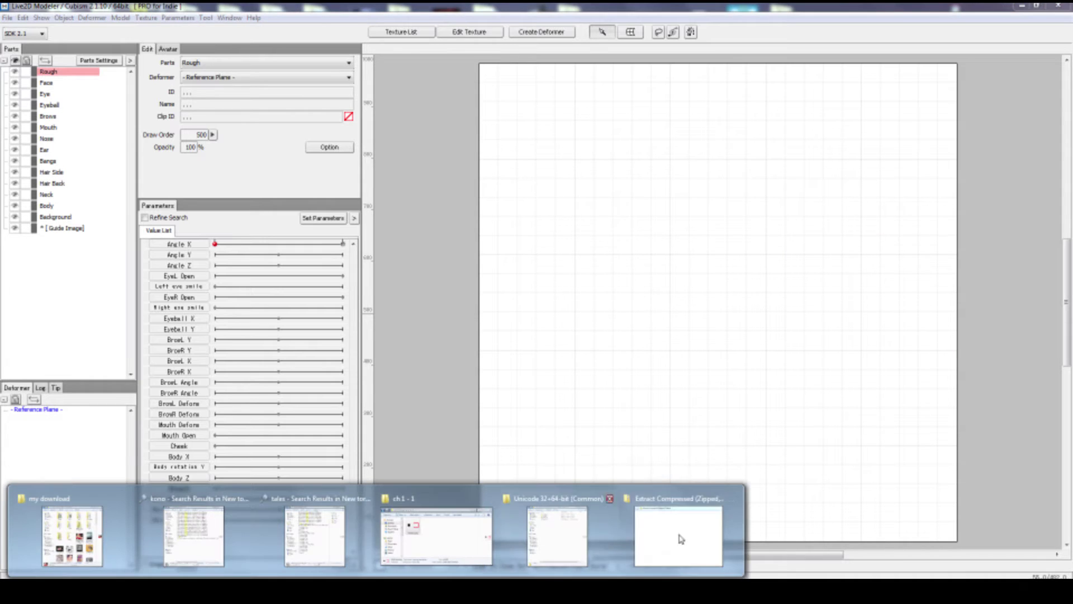
left_click(443, 518)
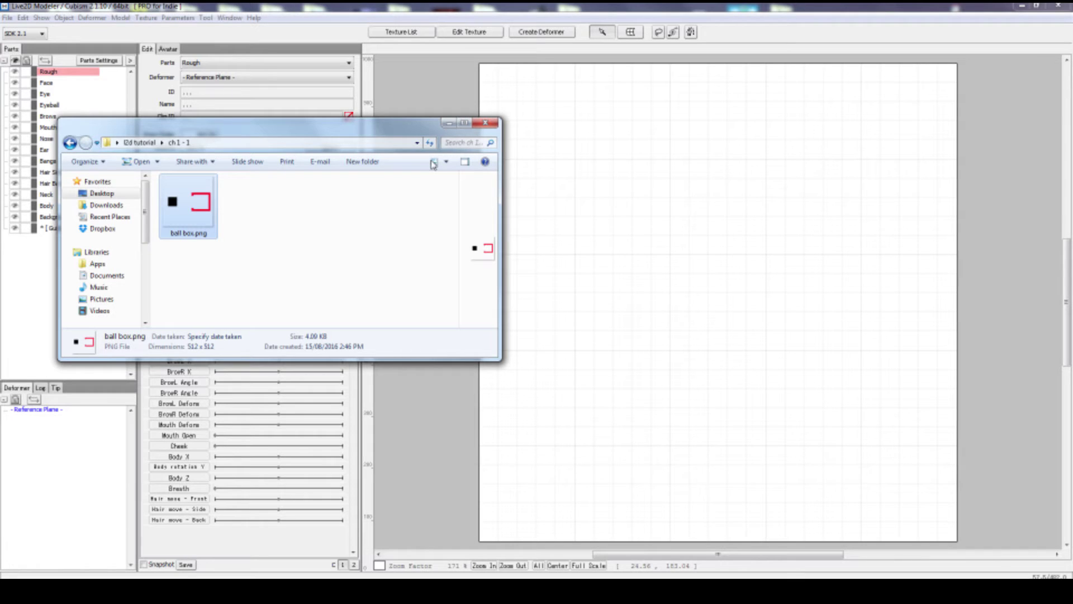
Drag ball box.png from the ch1 - 1 folder onto the modeler canvas.
left_click_drag(253, 130, 268, 121)
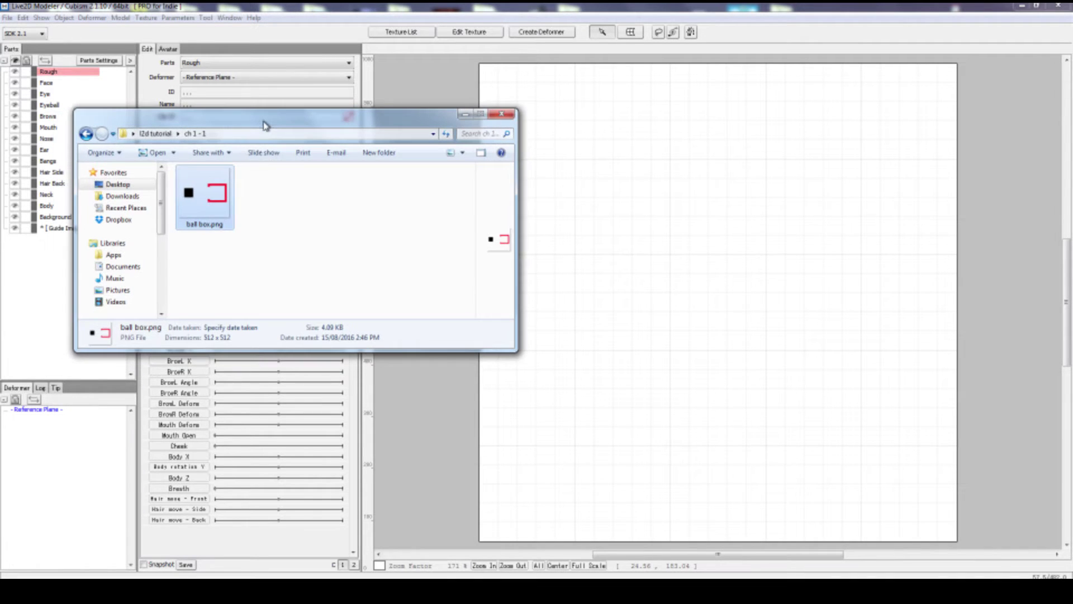
left_click(273, 240)
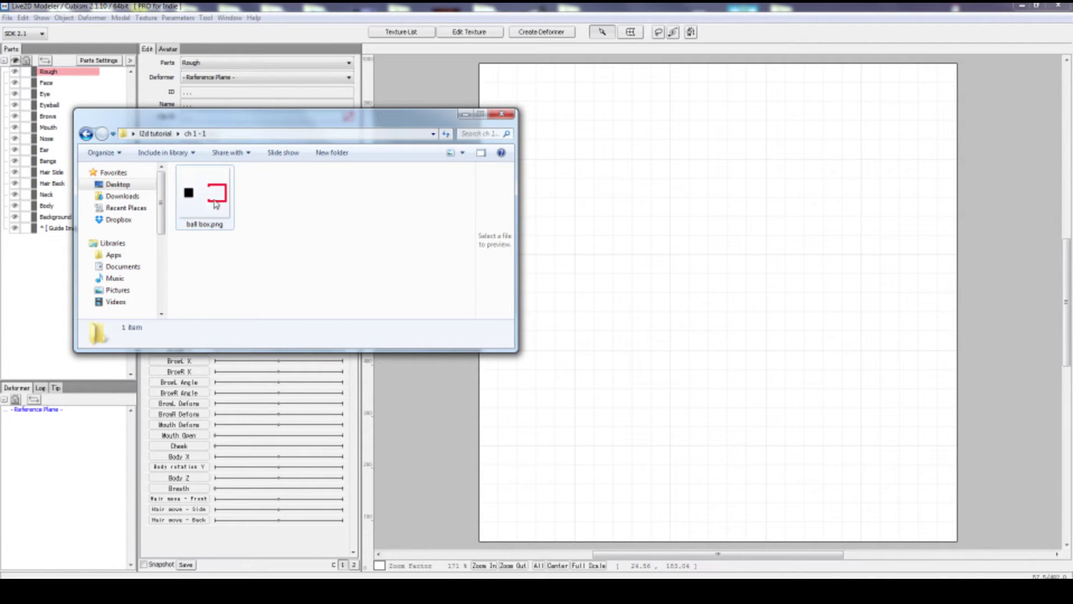
left_click_drag(216, 205, 711, 276)
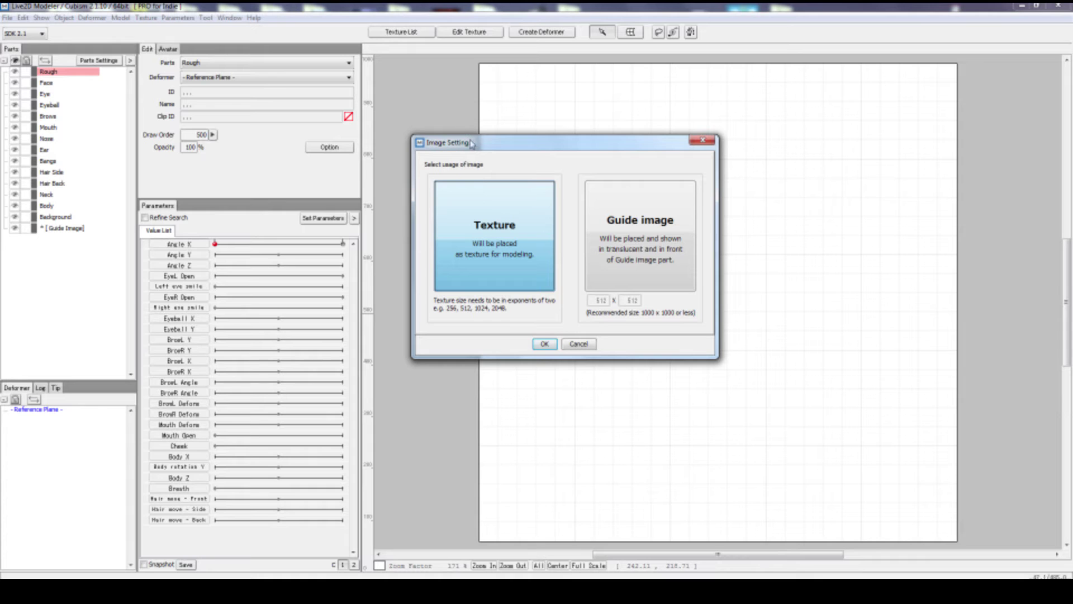
Import ball box.png as a Texture to open its Edit: ball box polygon editor.
left_click(631, 202)
left_click(544, 344)
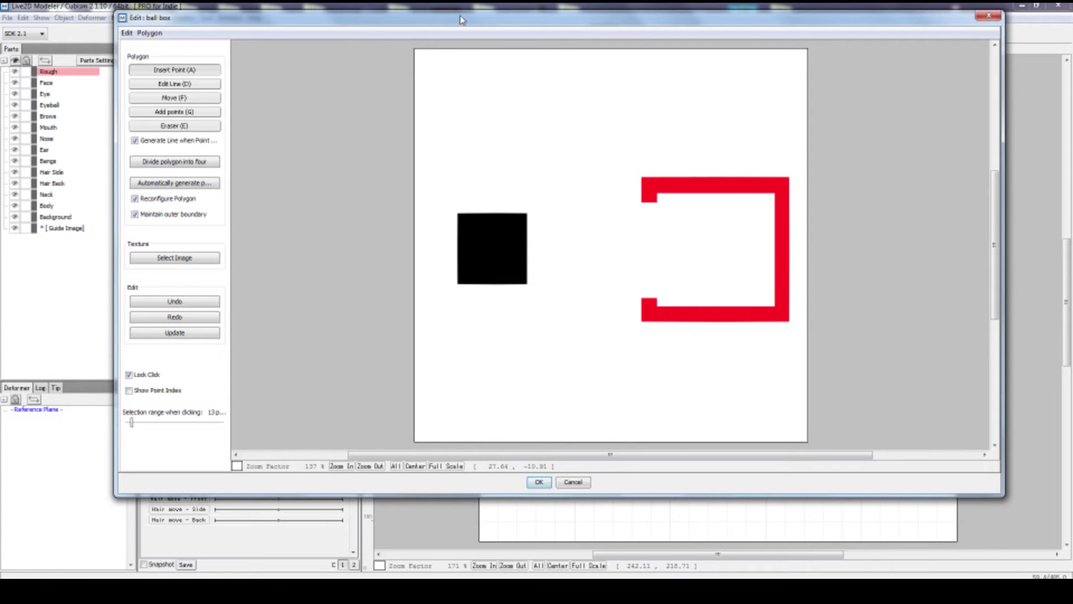
Outline the black square with four corner points, closing the polygon.
left_click_drag(463, 22, 447, 92)
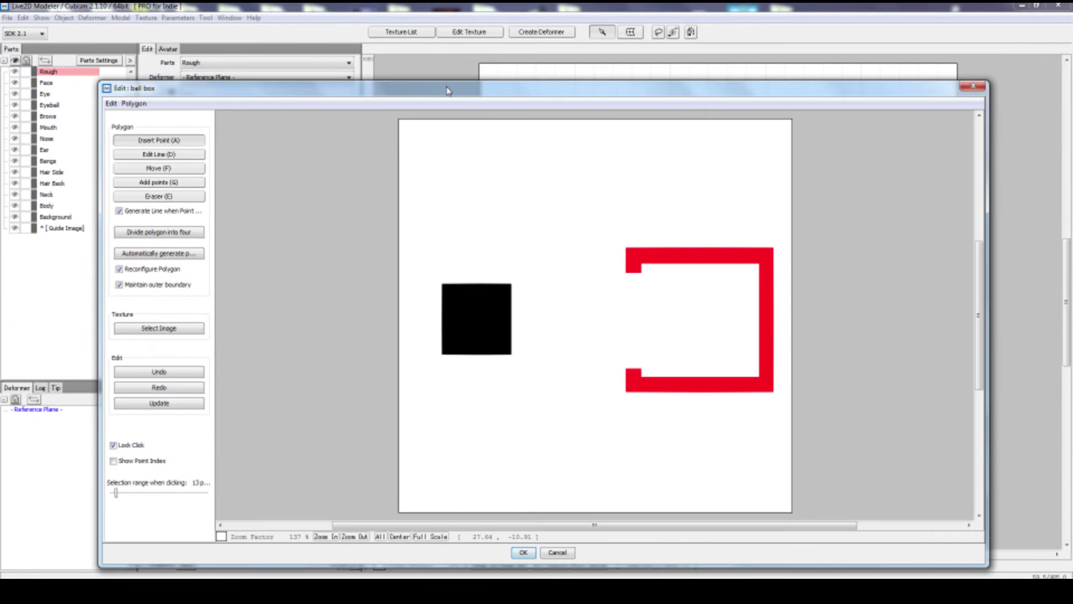
left_click_drag(448, 92, 425, 149)
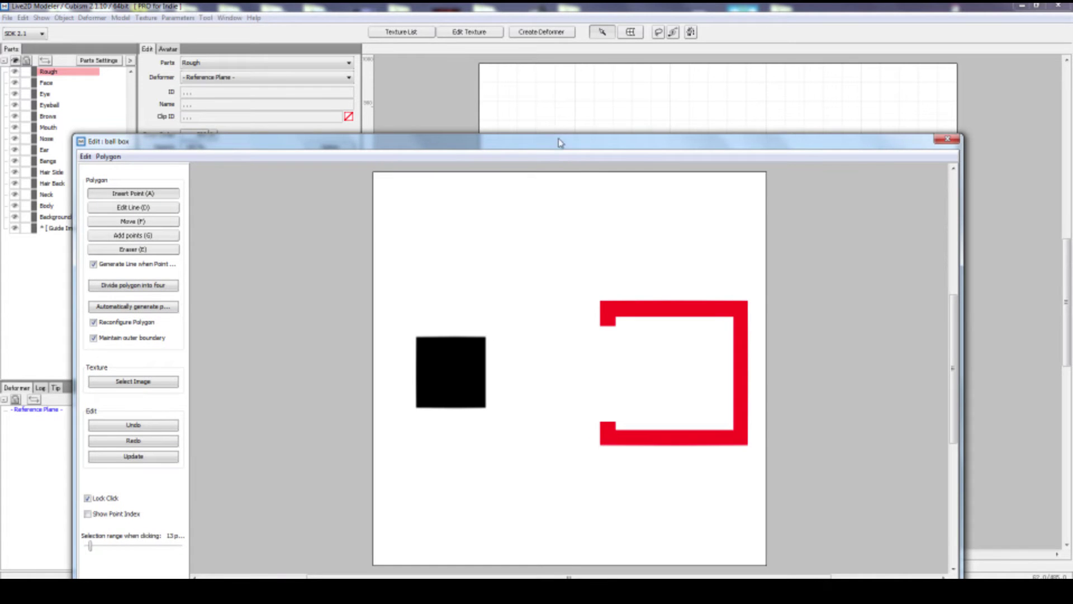
left_click_drag(558, 139, 487, 36)
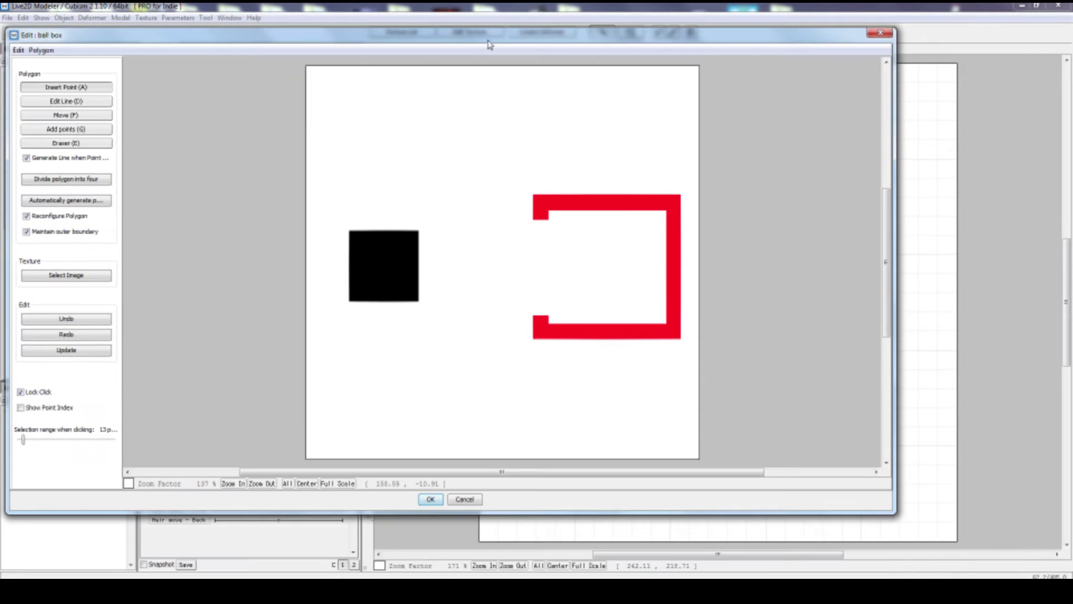
left_click(341, 217)
left_click(430, 218)
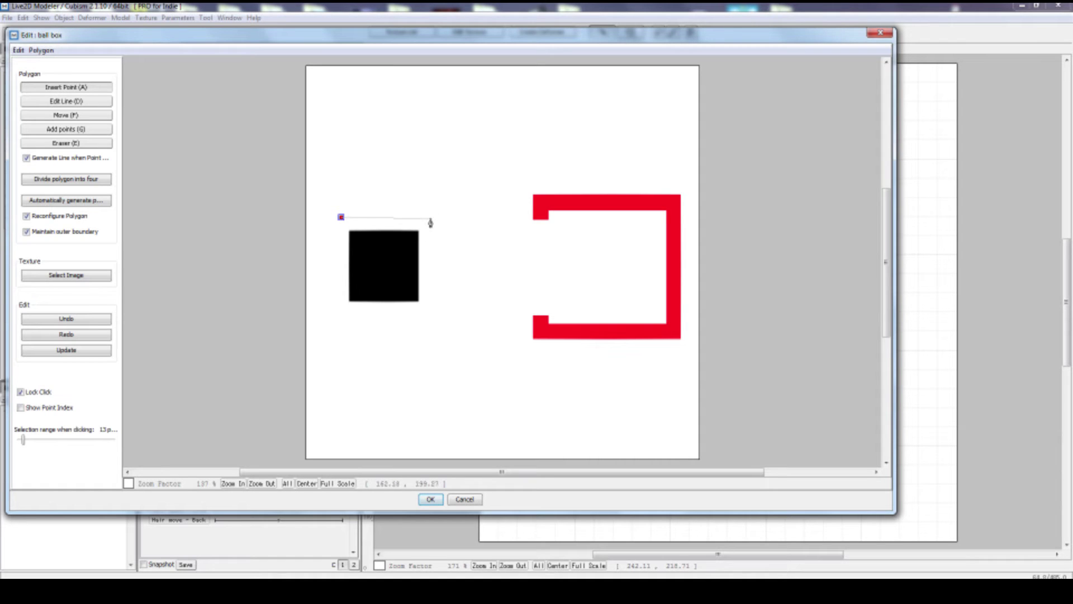
left_click(430, 316)
left_click(339, 314)
left_click(341, 218)
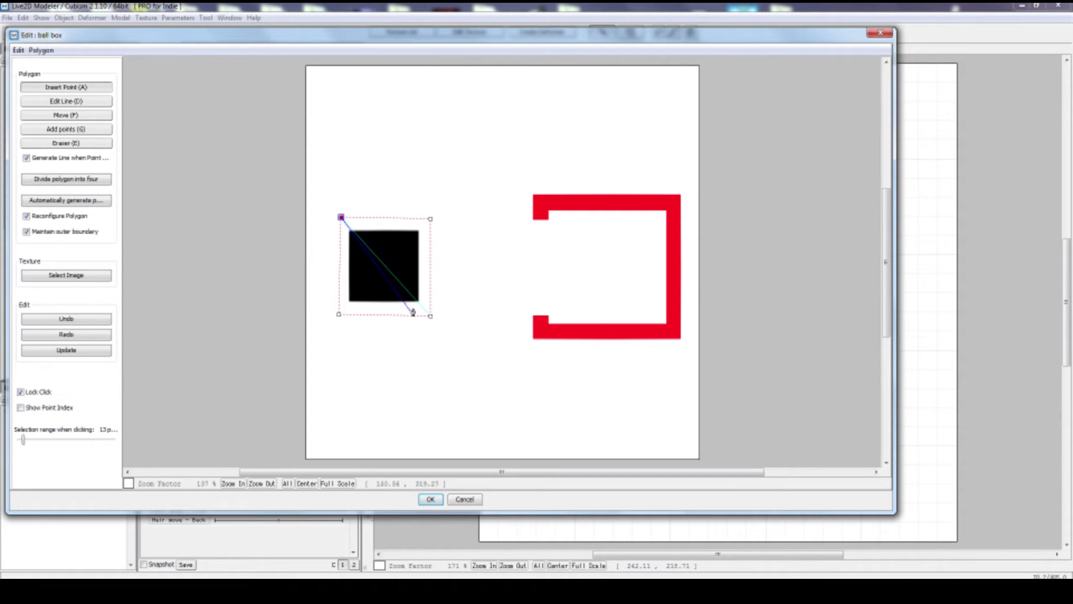
Draw both diagonals across the square and apply the mesh as D_A.00.
left_click(433, 323)
left_click(336, 321)
left_click(432, 317)
left_click(429, 316)
left_click(338, 315)
left_click(430, 219)
left_click(430, 499)
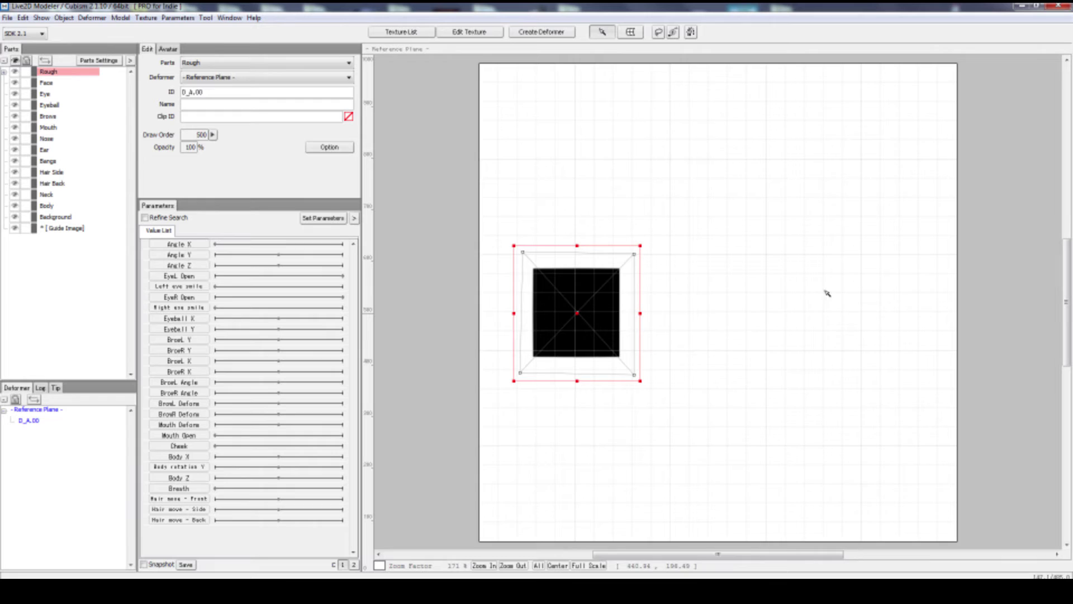
Deselect and inspect the black square's mesh.
left_click(706, 206)
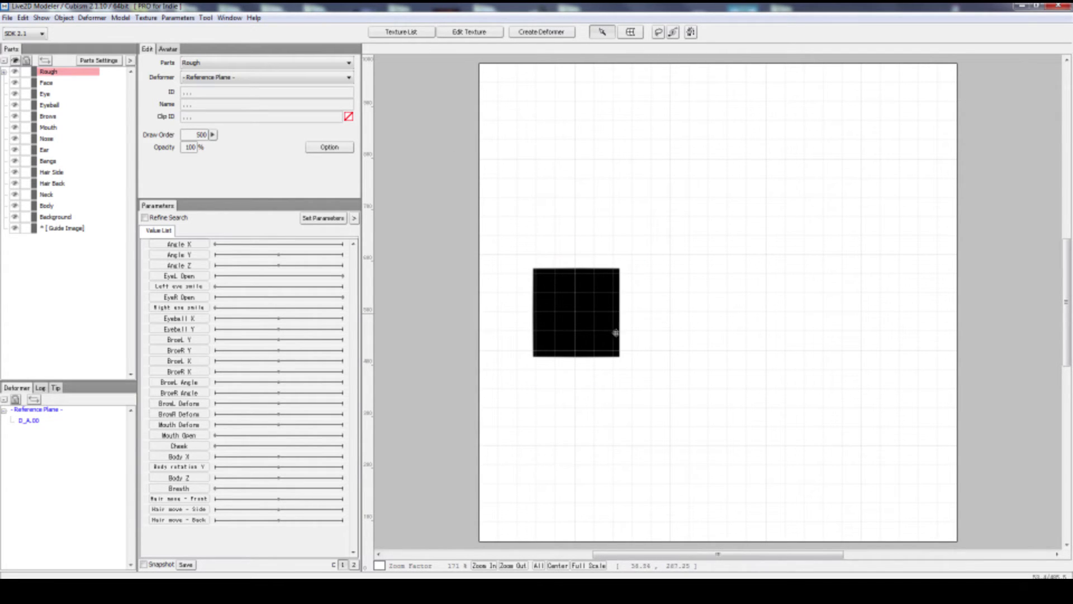
left_click(563, 284)
left_click(800, 226)
Outline the red bracket in ball box with four corners and apply it as D_A.01.
left_click(469, 33)
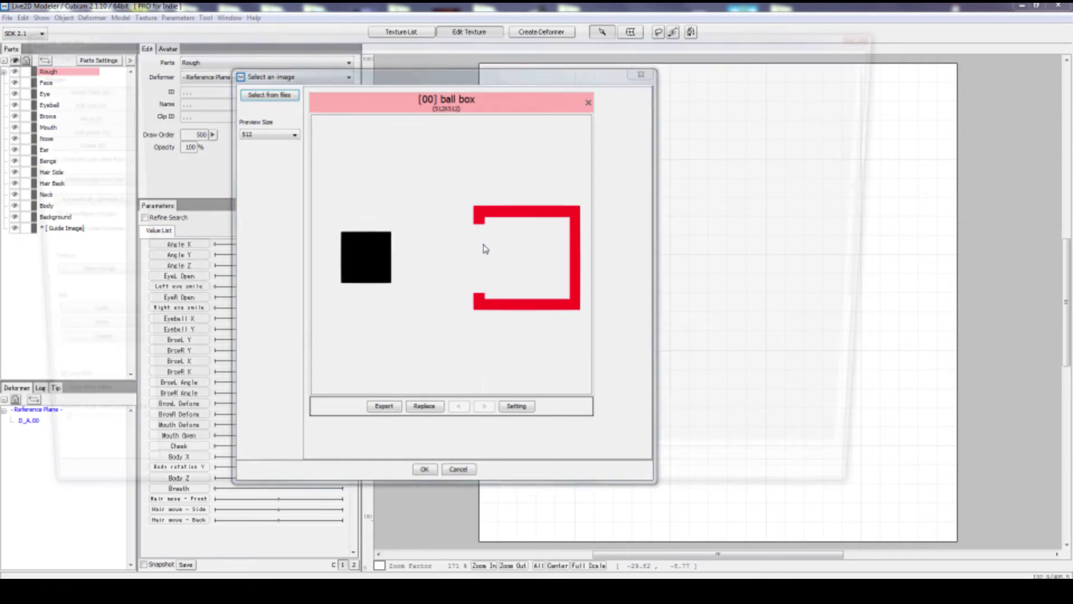
double_click(482, 247)
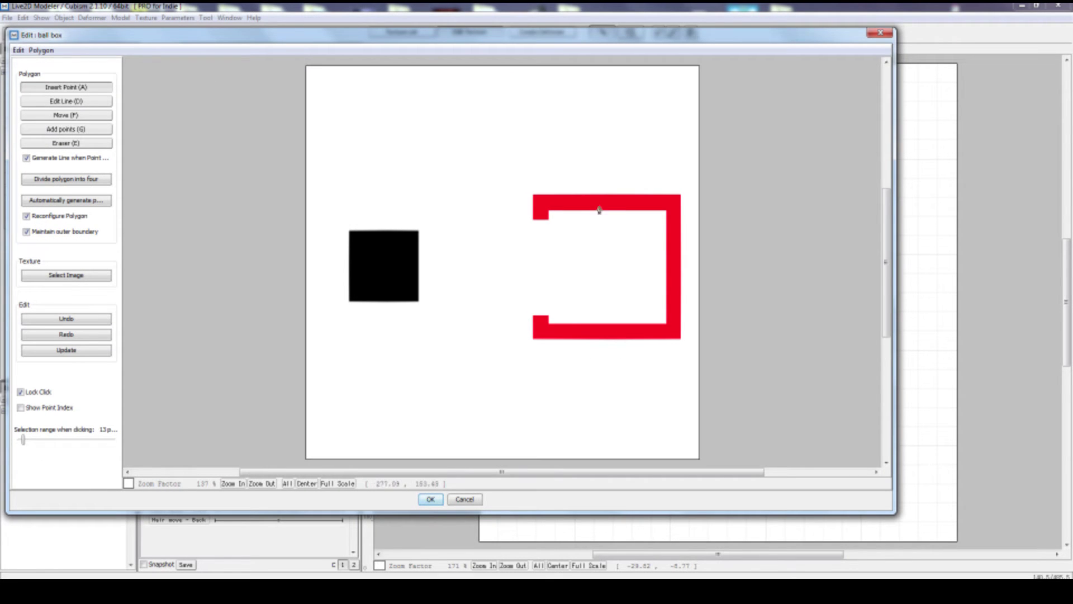
left_click(524, 177)
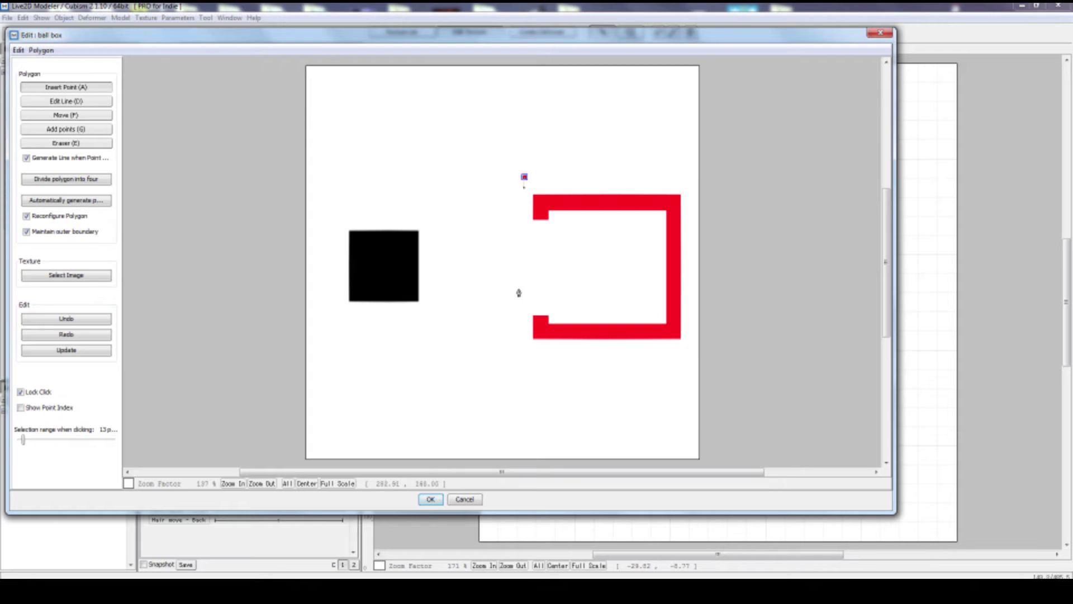
left_click(521, 355)
left_click(689, 353)
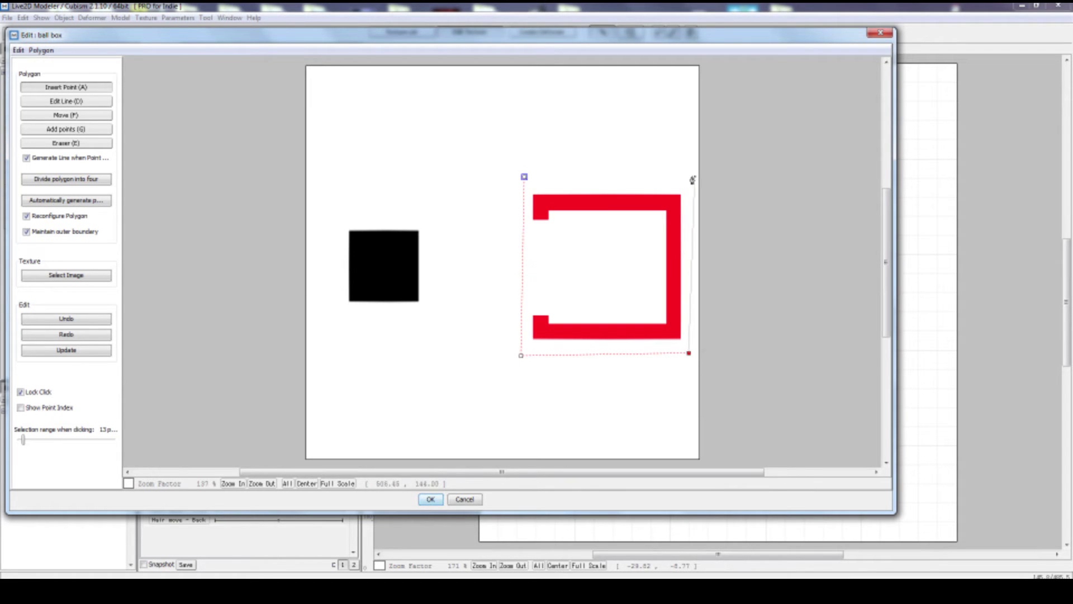
left_click(691, 176)
left_click(524, 176)
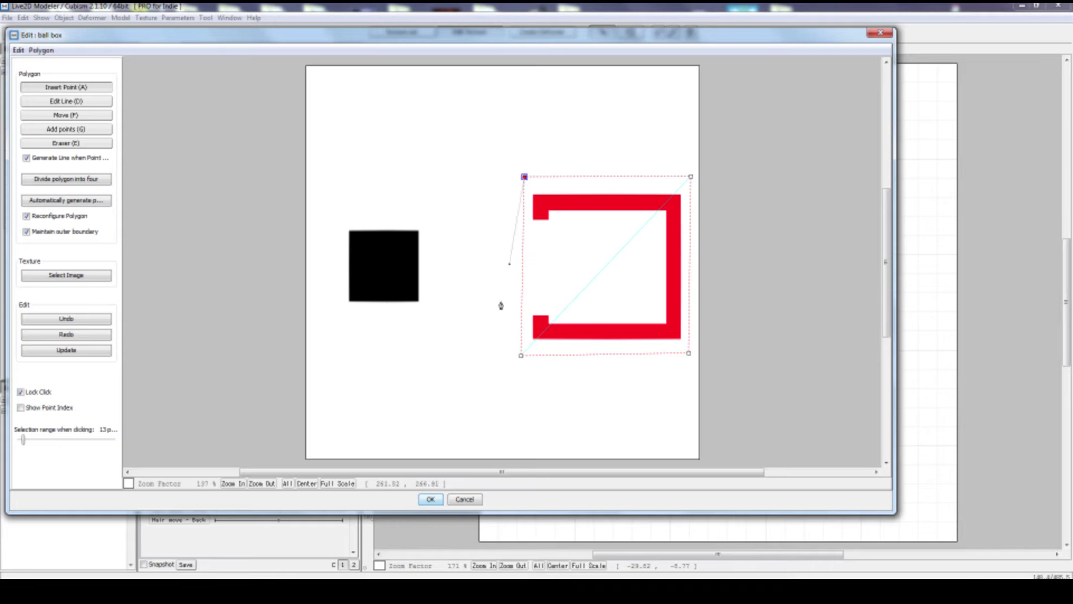
left_click(430, 500)
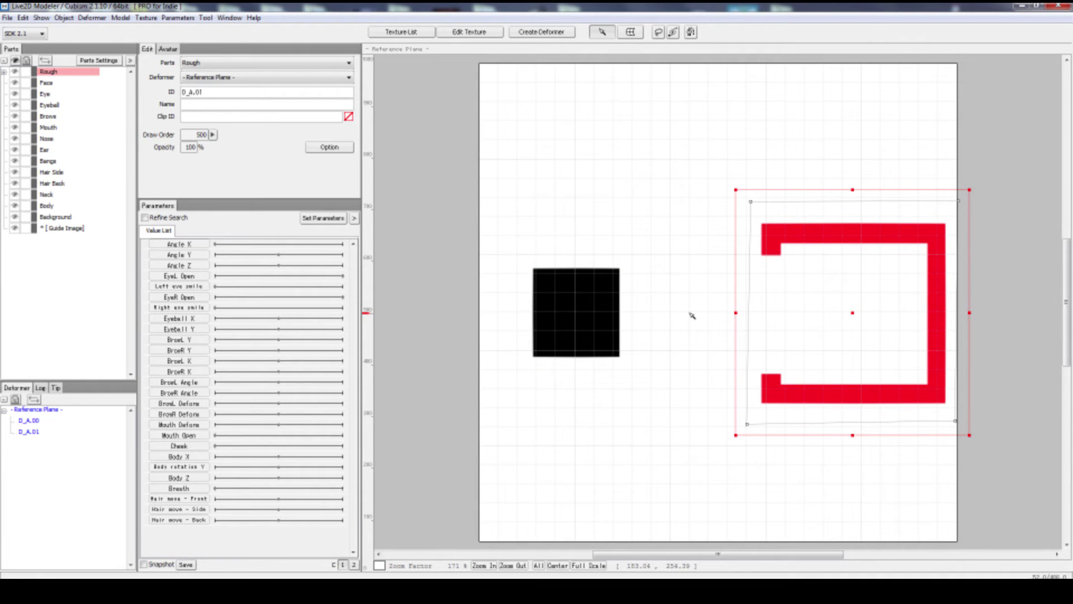
Move the bracket mesh off the canvas and readjust the view.
scroll(759, 308, "down", 8)
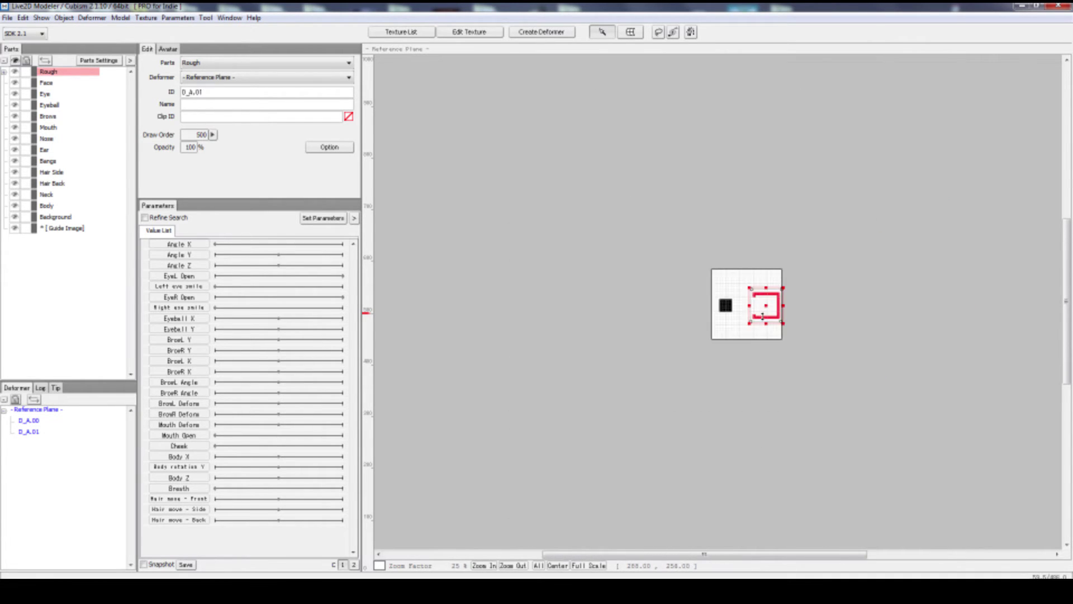
mouse_move(781, 318)
left_mouse_down()
mouse_move(886, 364)
mouse_move(881, 414)
mouse_move(901, 414)
mouse_move(703, 221)
mouse_move(856, 319)
mouse_move(766, 308)
left_mouse_up()
scroll(747, 292, "up", 5)
left_click_drag(783, 554, 801, 554)
left_click_drag(1068, 284, 1068, 304)
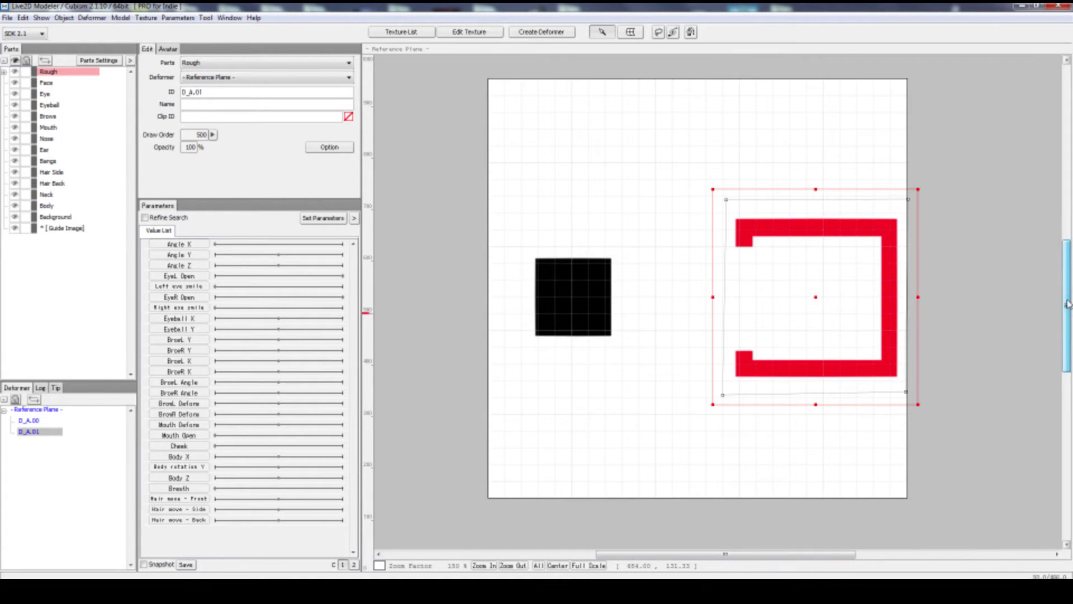
Confirm the document canvas at 500 × 500 pixels in File > Document Settings.
left_click(5, 19)
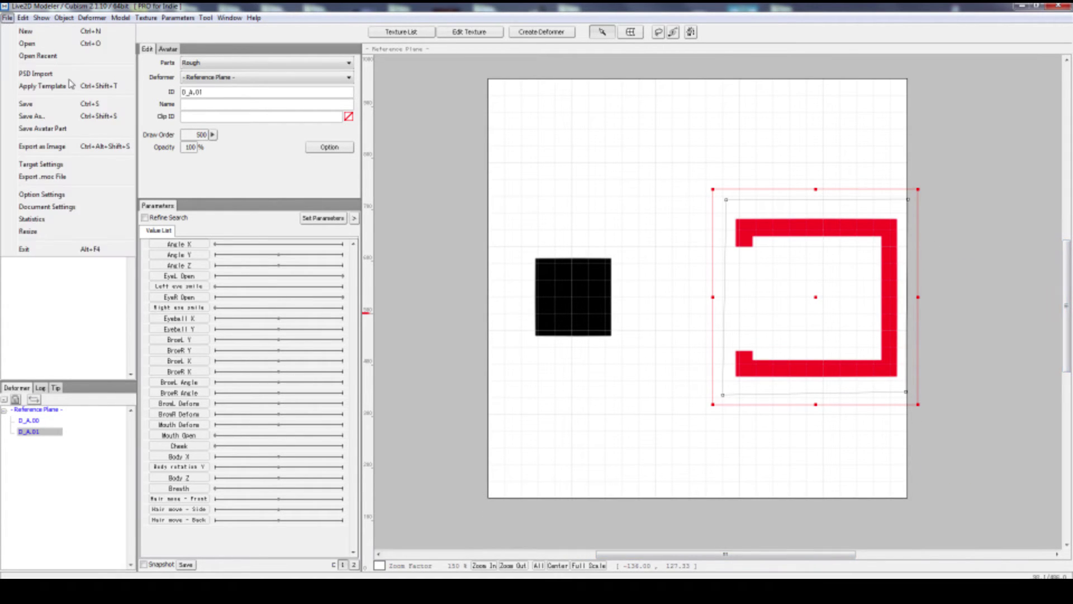
left_click(62, 208)
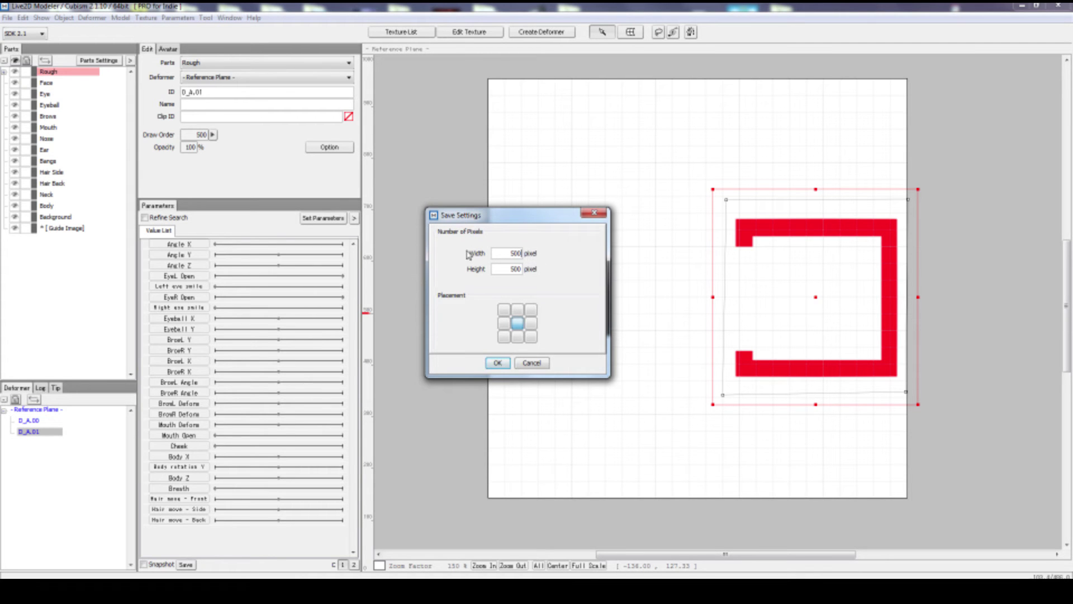
left_click(498, 363)
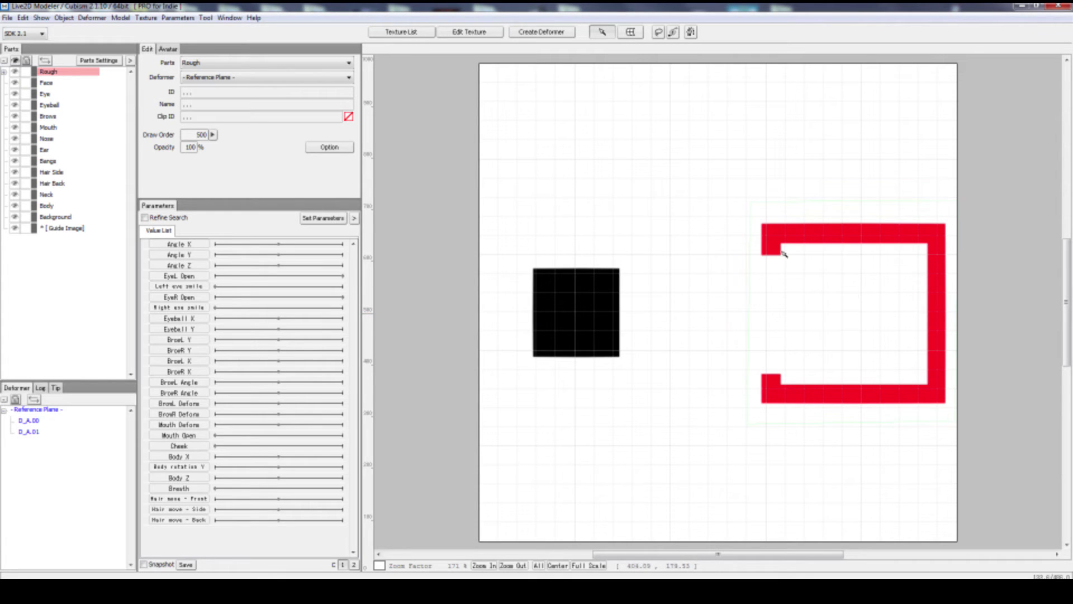
left_click(578, 313)
left_click_drag(632, 328, 796, 242)
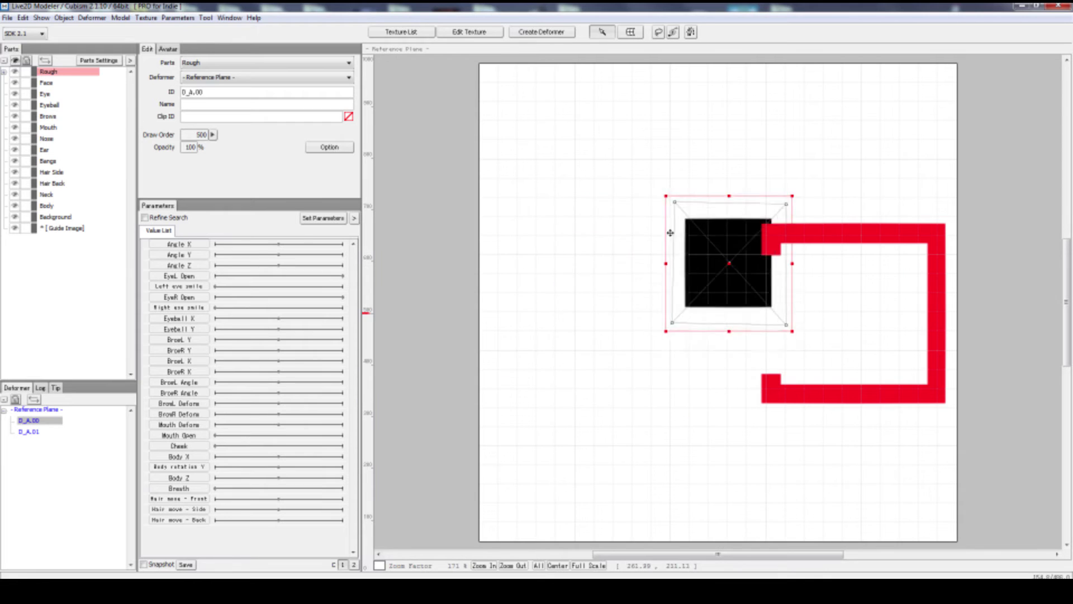
left_click_drag(671, 233, 740, 280)
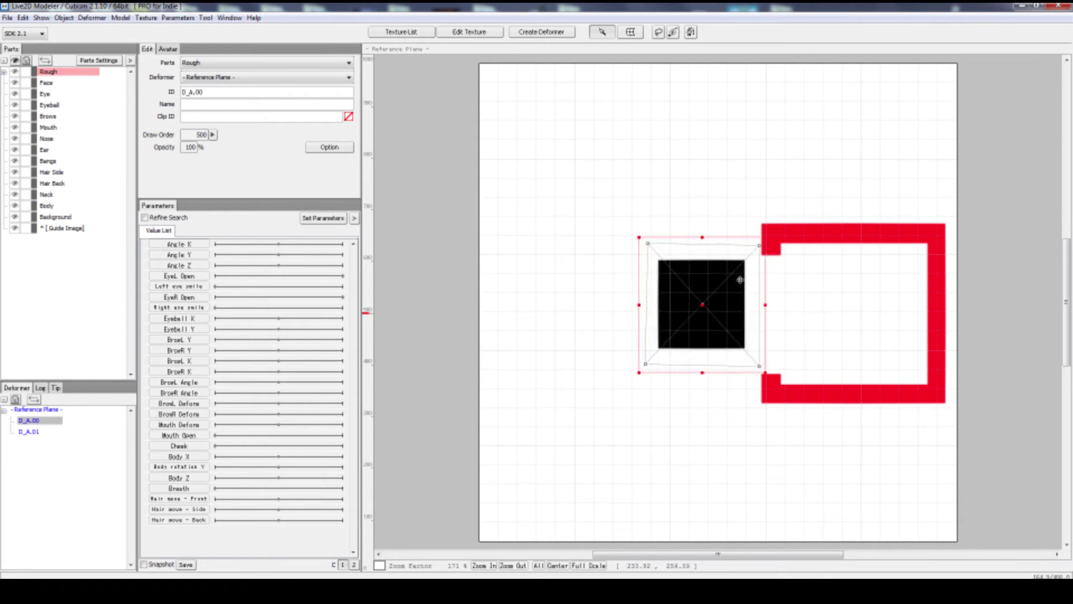
mouse_move(193, 249)
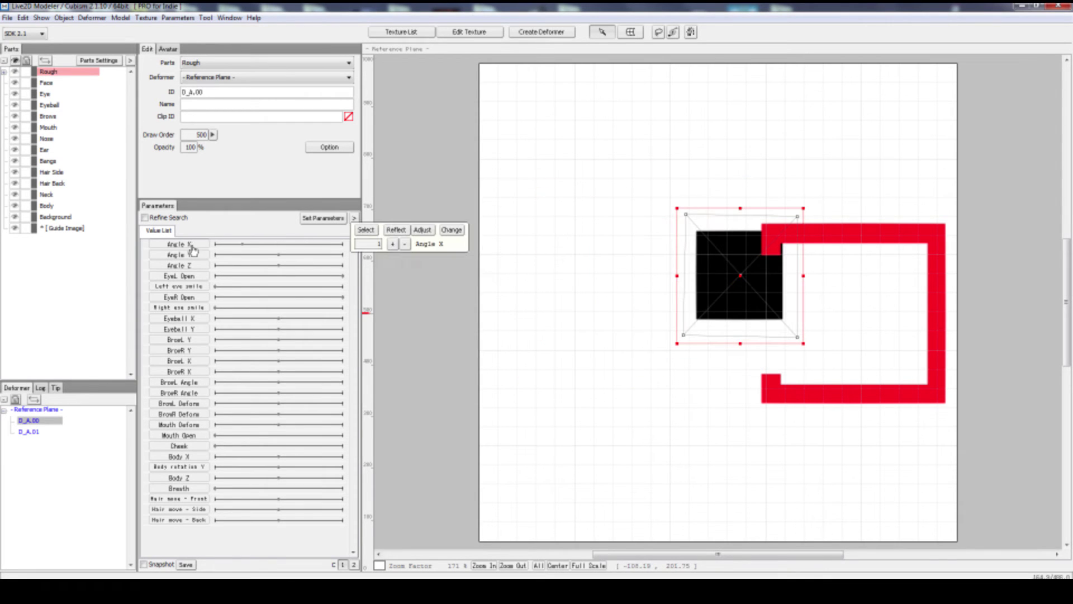
left_click(235, 246)
key("ctrl+z")
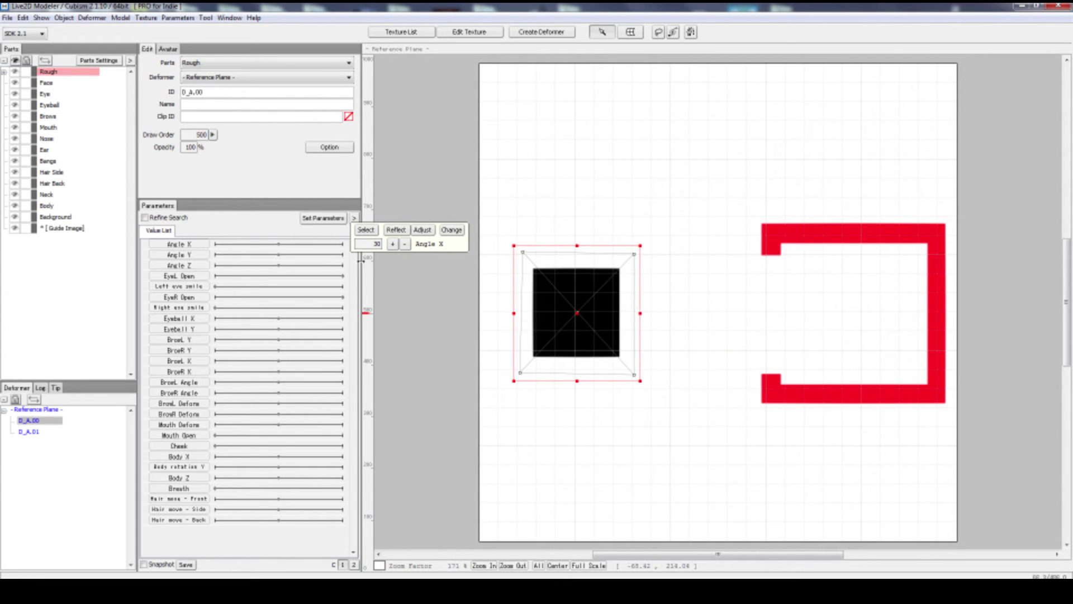
left_click(180, 244)
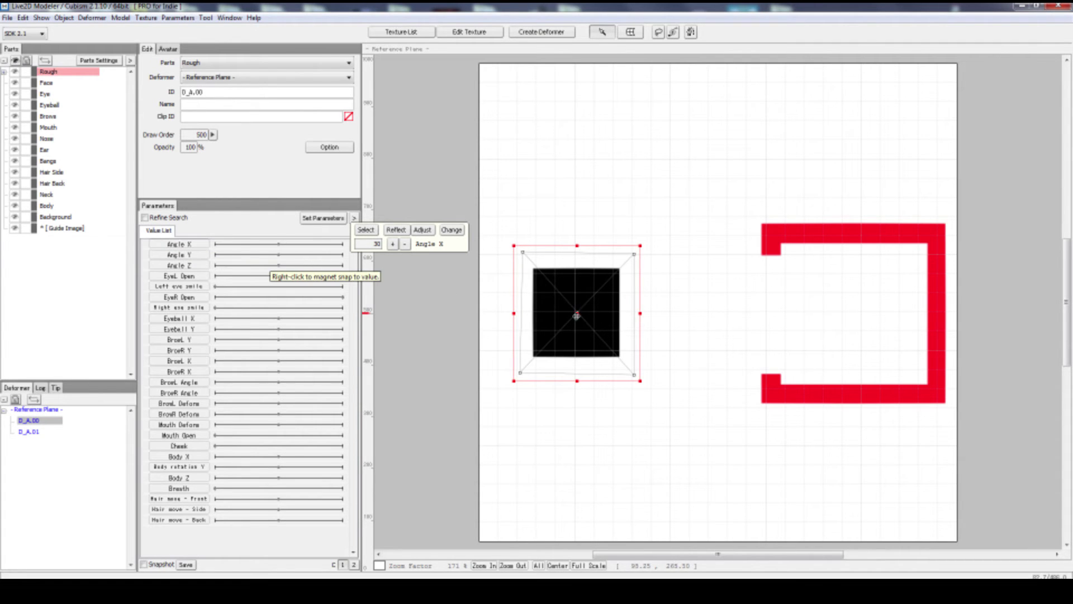
left_click(679, 311)
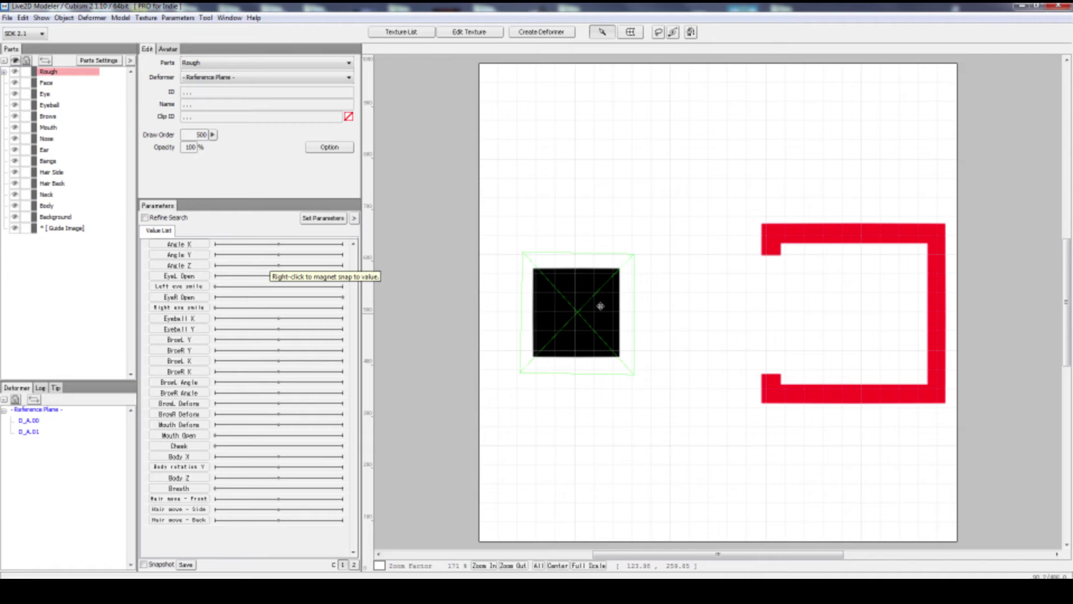
left_click(832, 261)
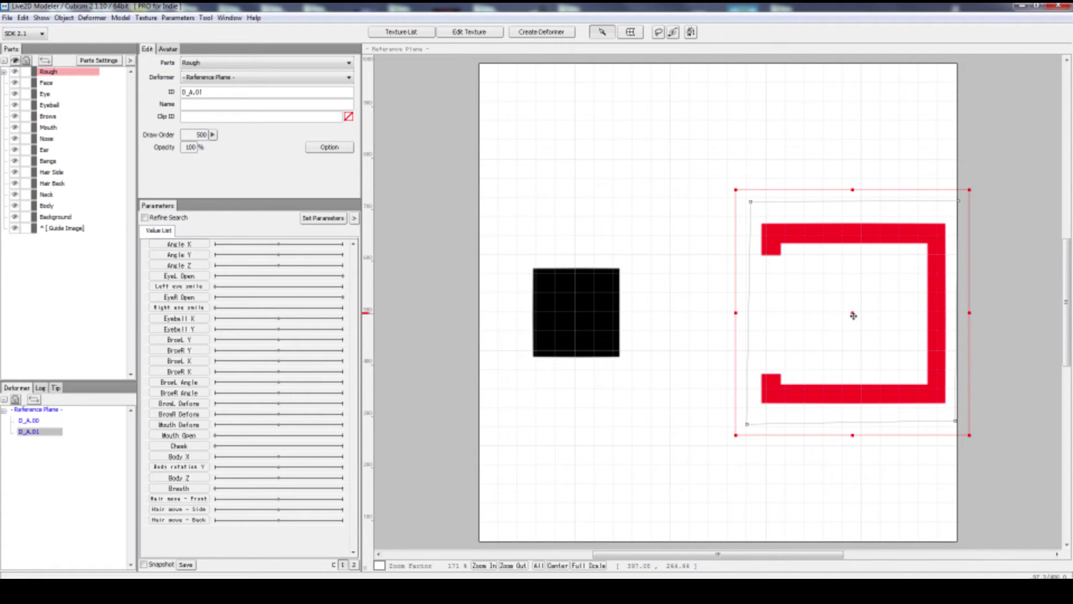
left_click(604, 316)
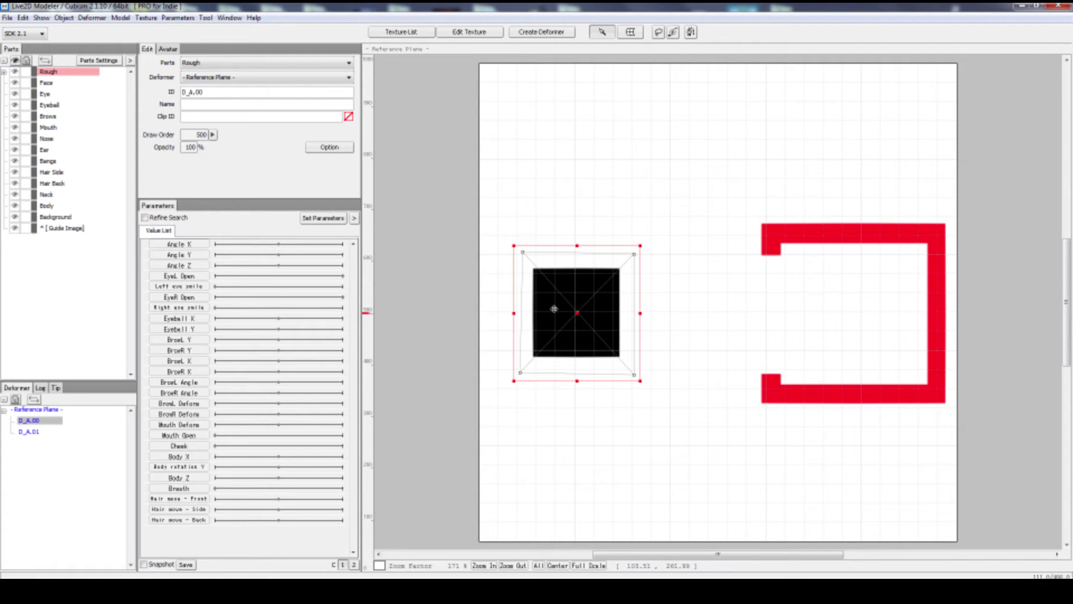
left_click(188, 246)
double_click(188, 246)
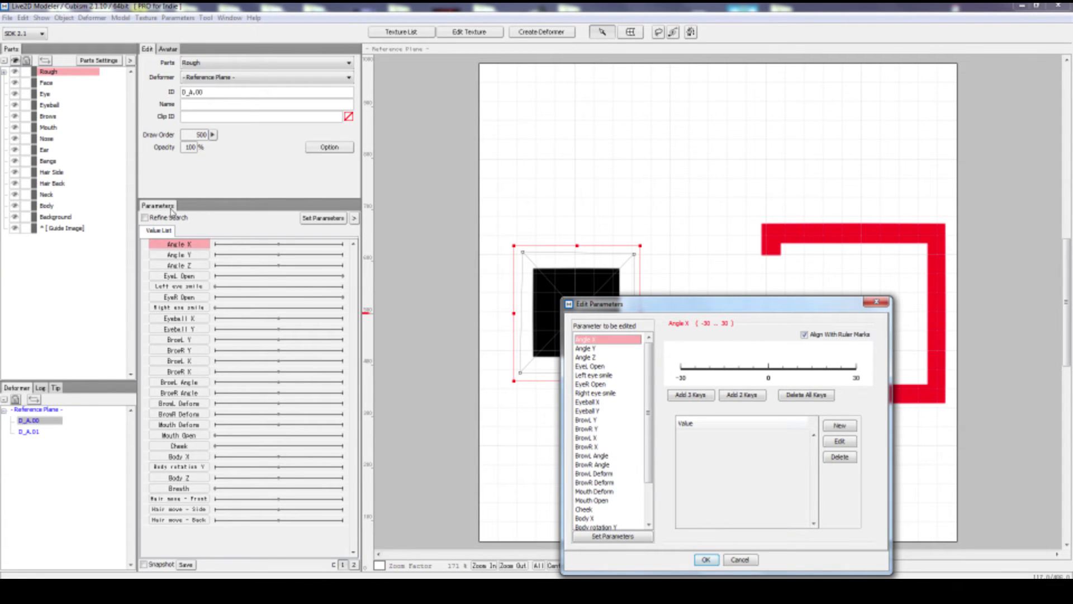
Create a new parameter named Move Box ranging from 0 to 1.
left_click(876, 302)
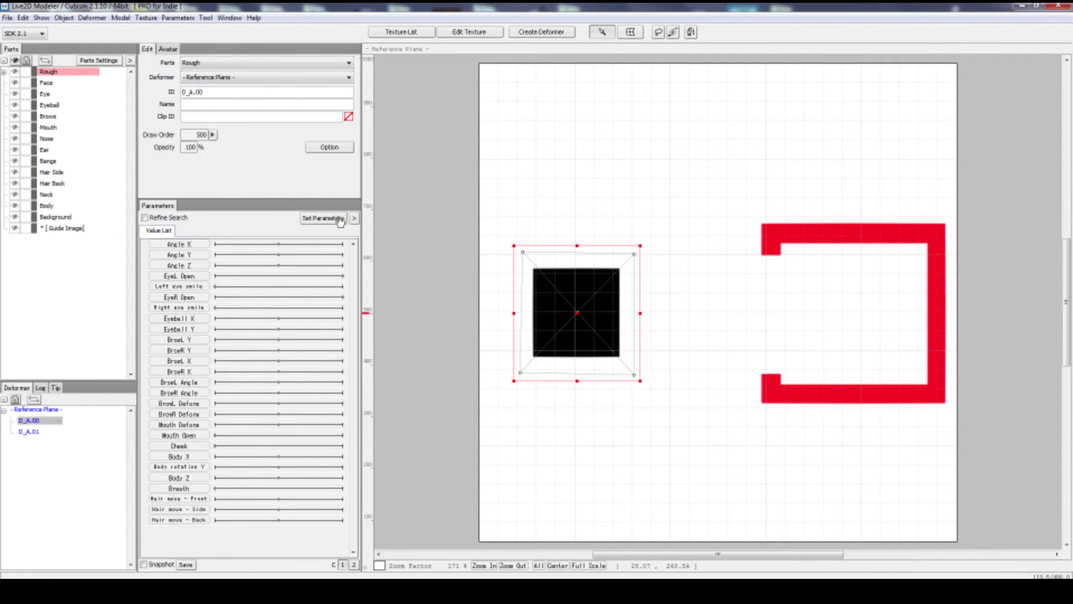
left_click(338, 218)
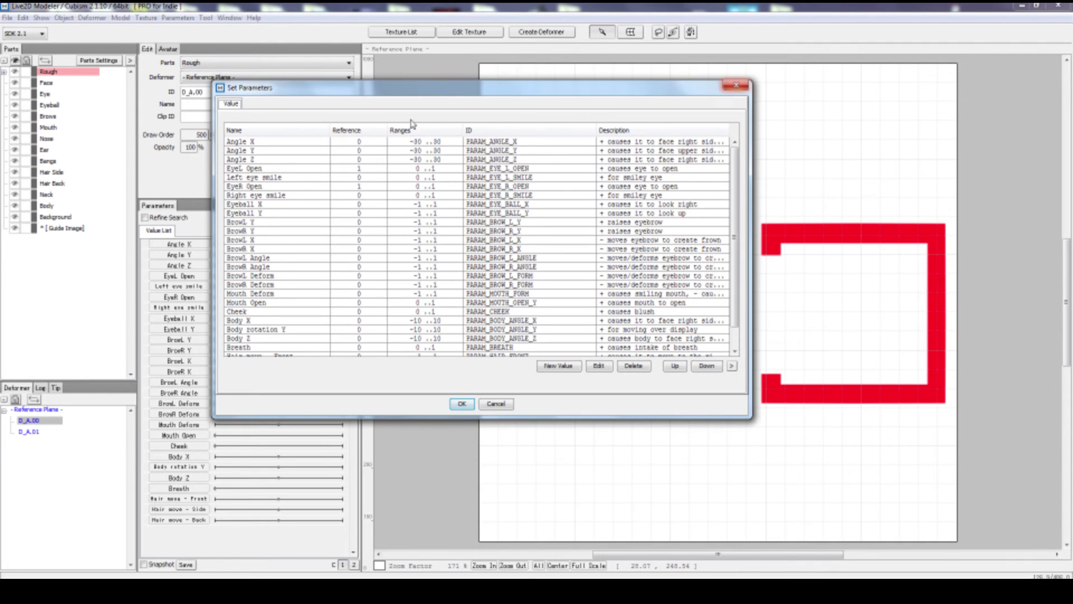
left_click(560, 366)
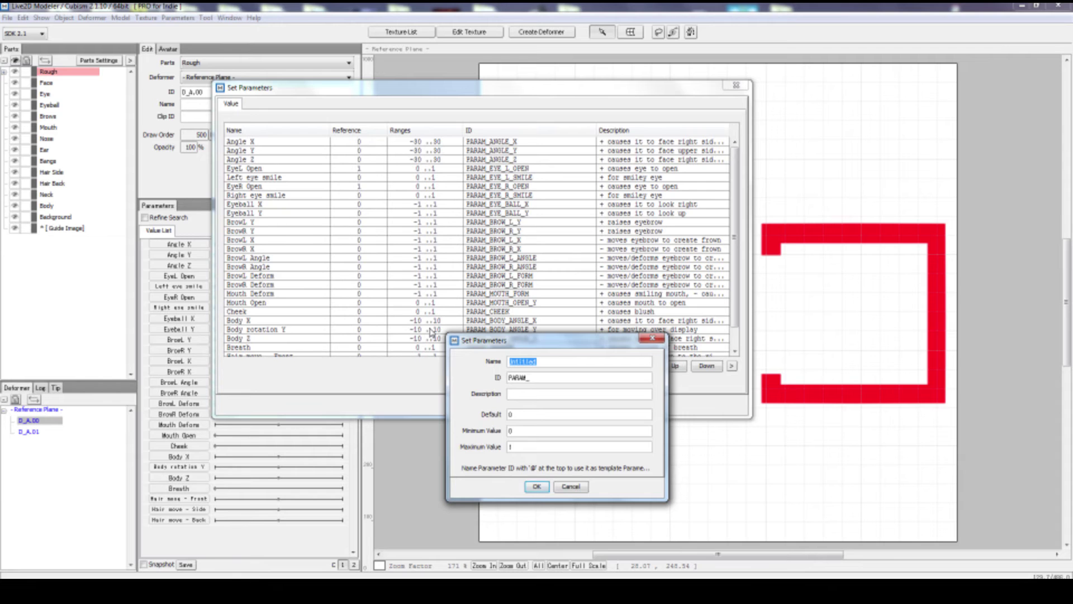
type("Move Box")
left_click(539, 487)
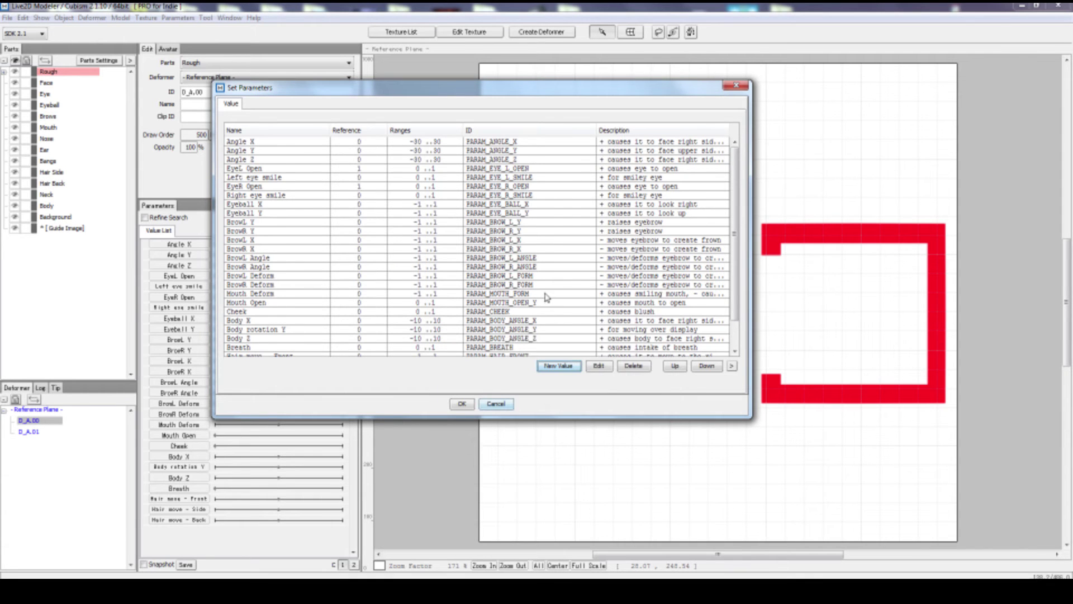
Move Move Box to the top of the parameter list and apply the changes.
scroll(545, 296, "down", 2)
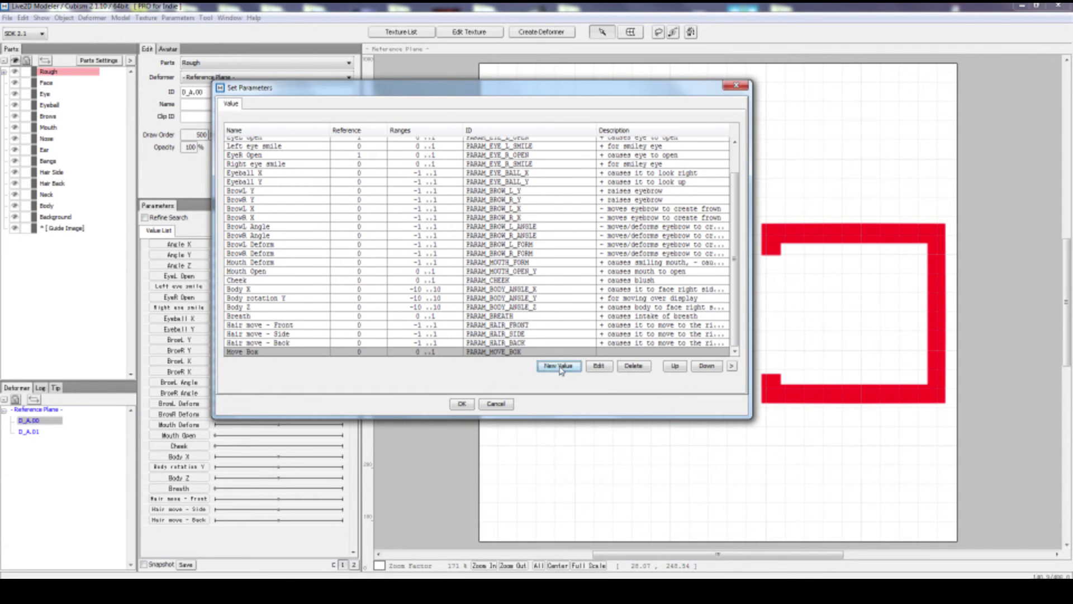
left_click(672, 367)
left_click(673, 368)
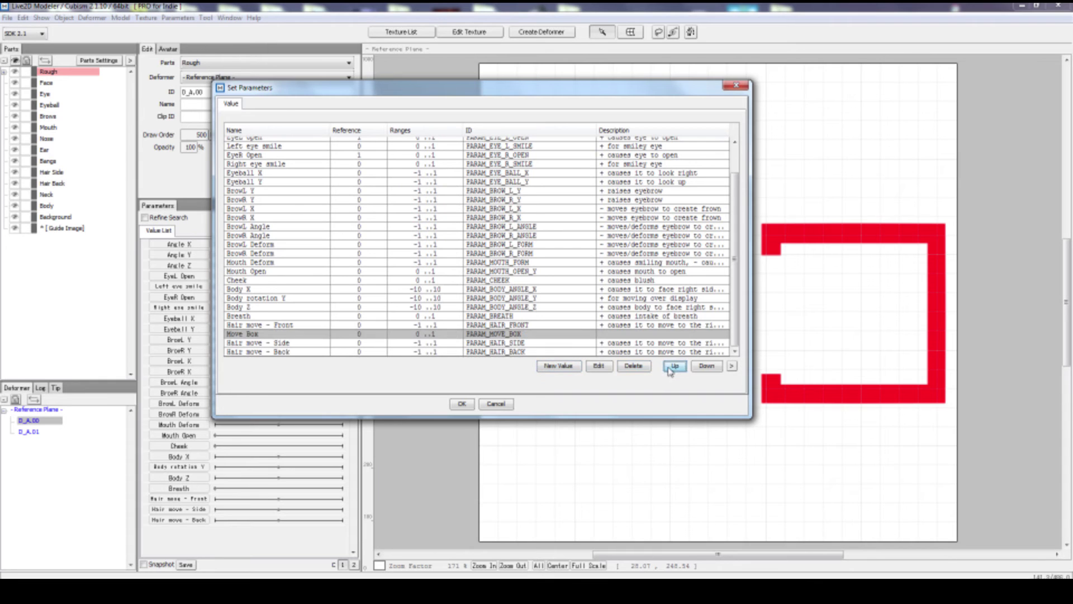
left_click(673, 367)
left_click(672, 367)
left_click(672, 367)
double_click(673, 367)
double_click(673, 367)
triple_click(673, 367)
triple_click(672, 367)
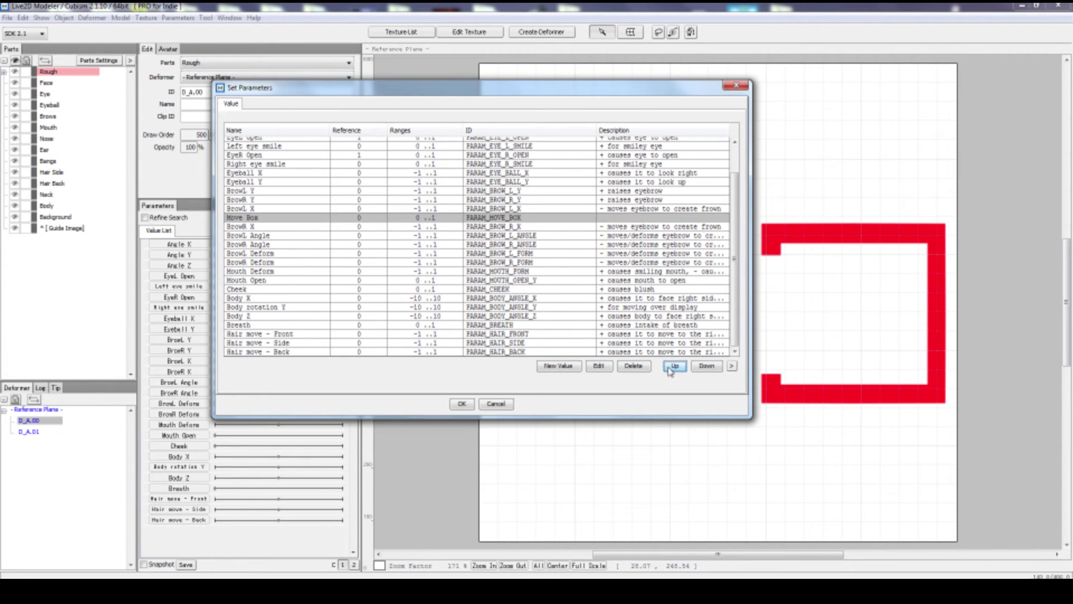
triple_click(672, 367)
triple_click(672, 368)
triple_click(672, 367)
left_click(673, 367)
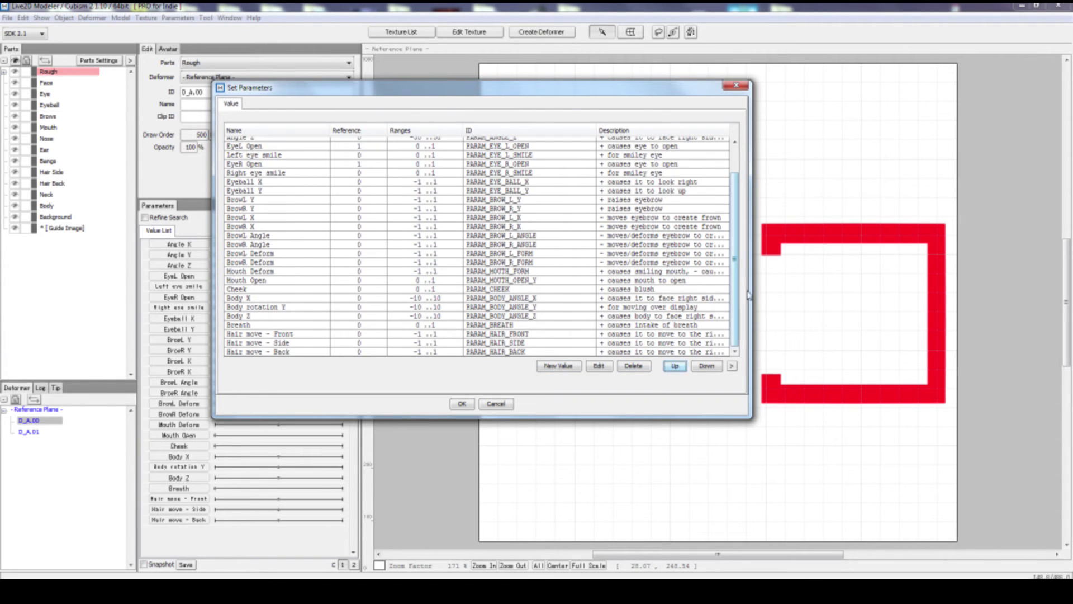
scroll(669, 350, "up", 2)
left_click(672, 367)
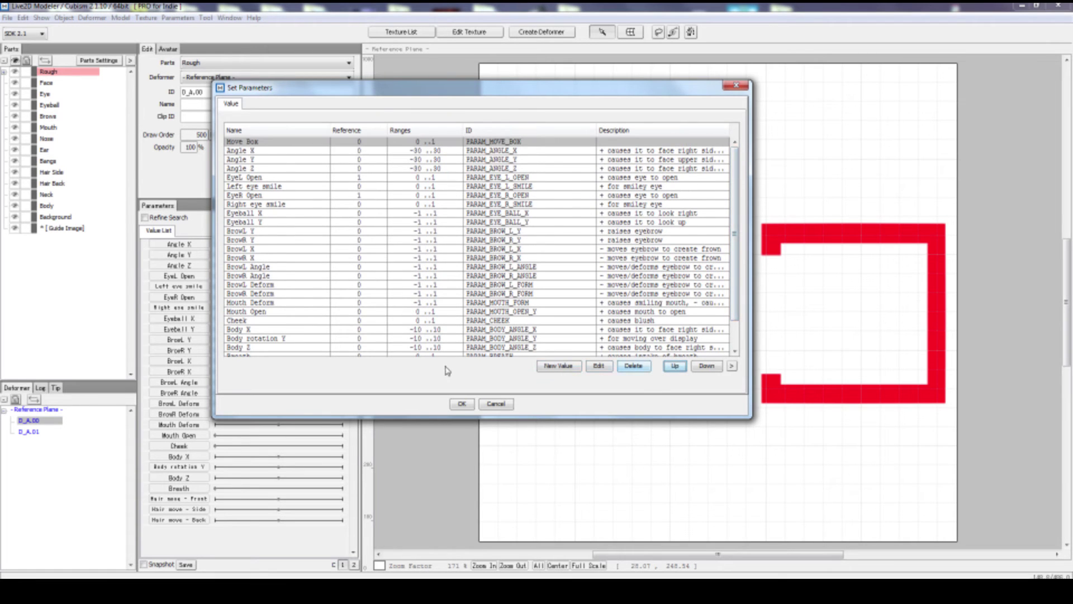
left_click(462, 404)
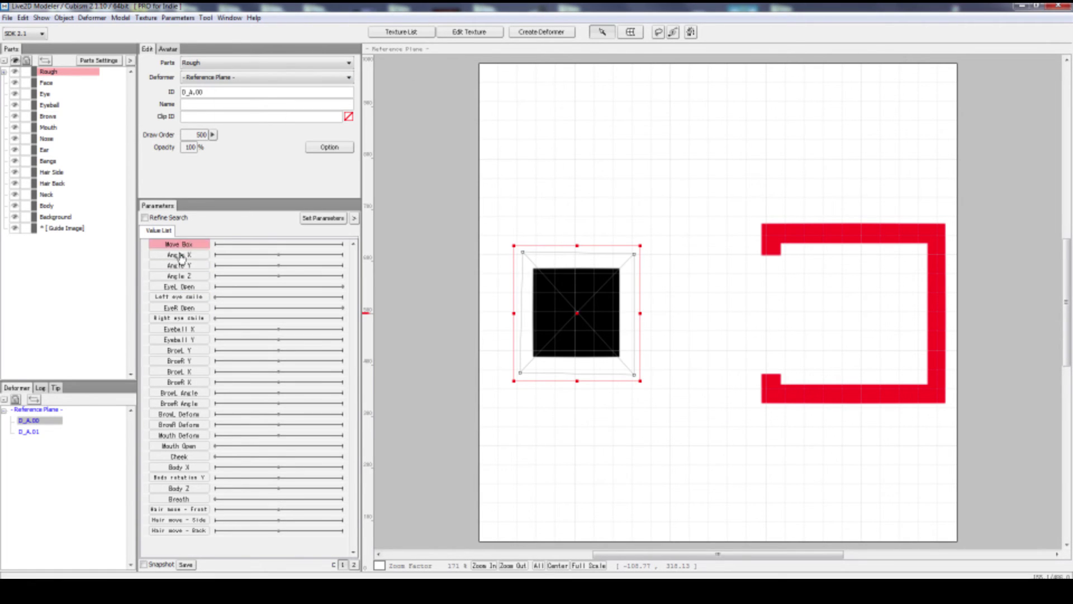
left_click(218, 248)
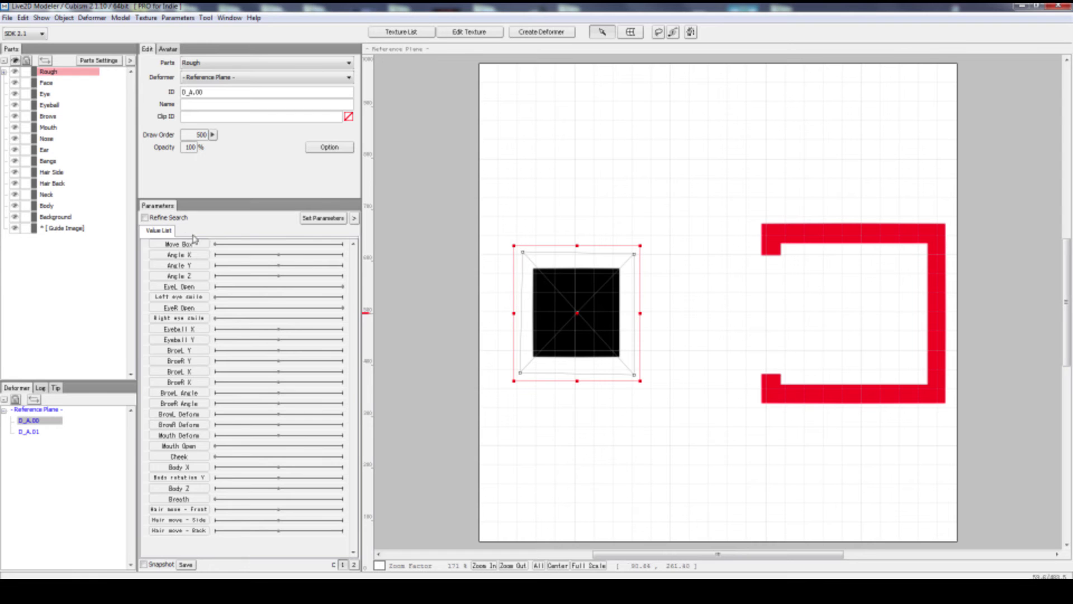
Key D_A.00 to Move Box with just two keys, at 0 and 1.
double_click(175, 246)
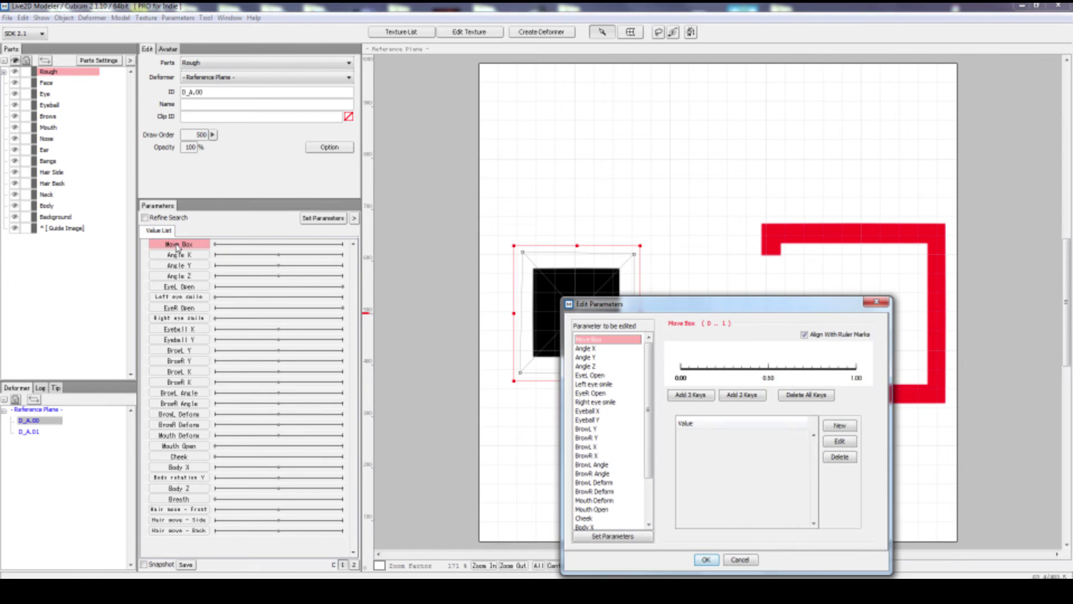
left_click_drag(675, 297, 360, 262)
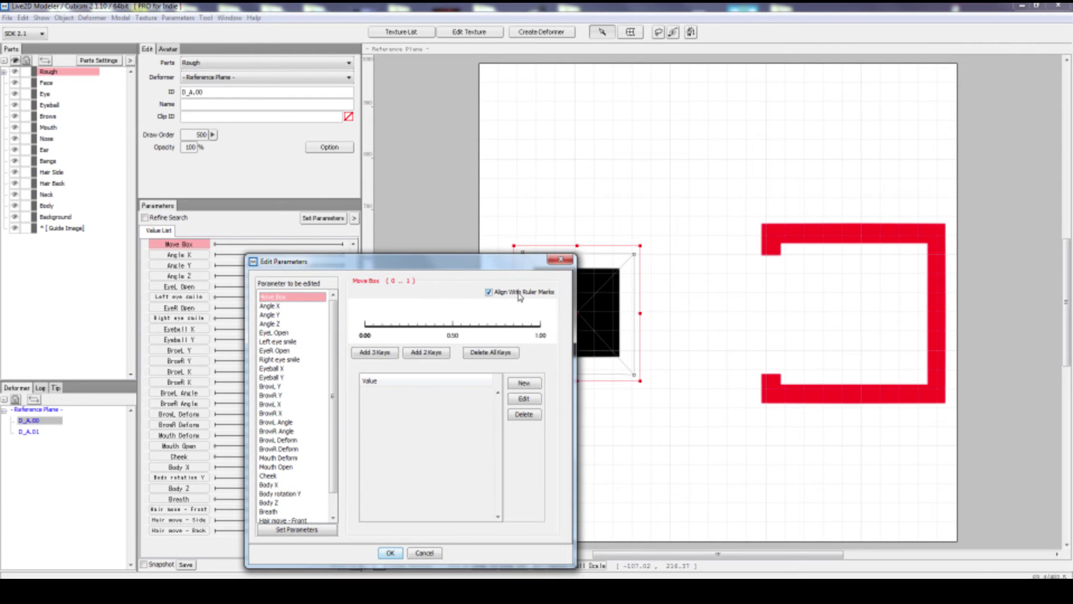
left_click(361, 332)
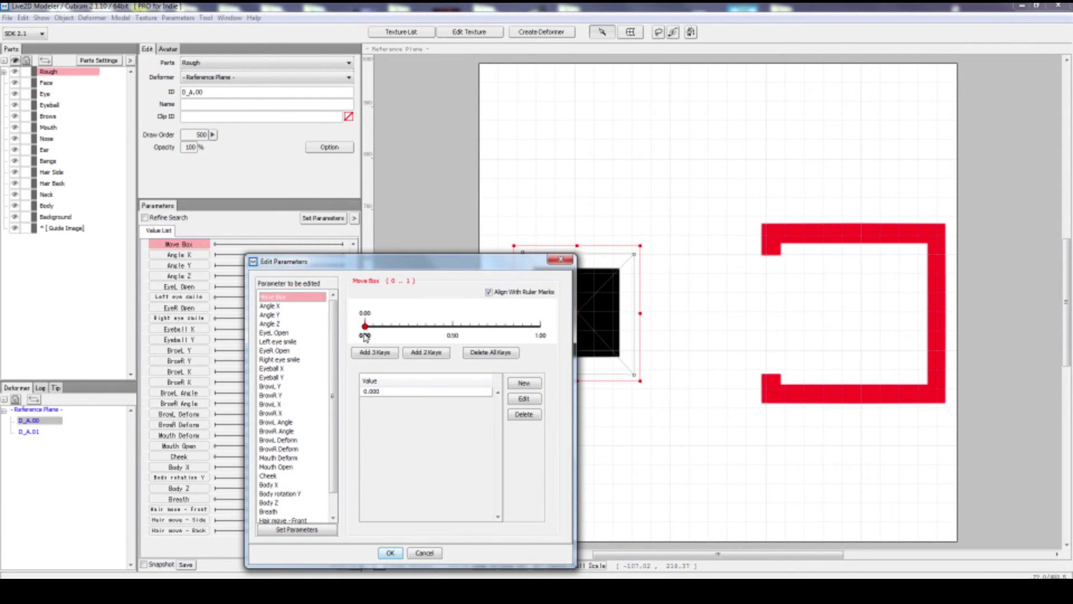
left_click(543, 335)
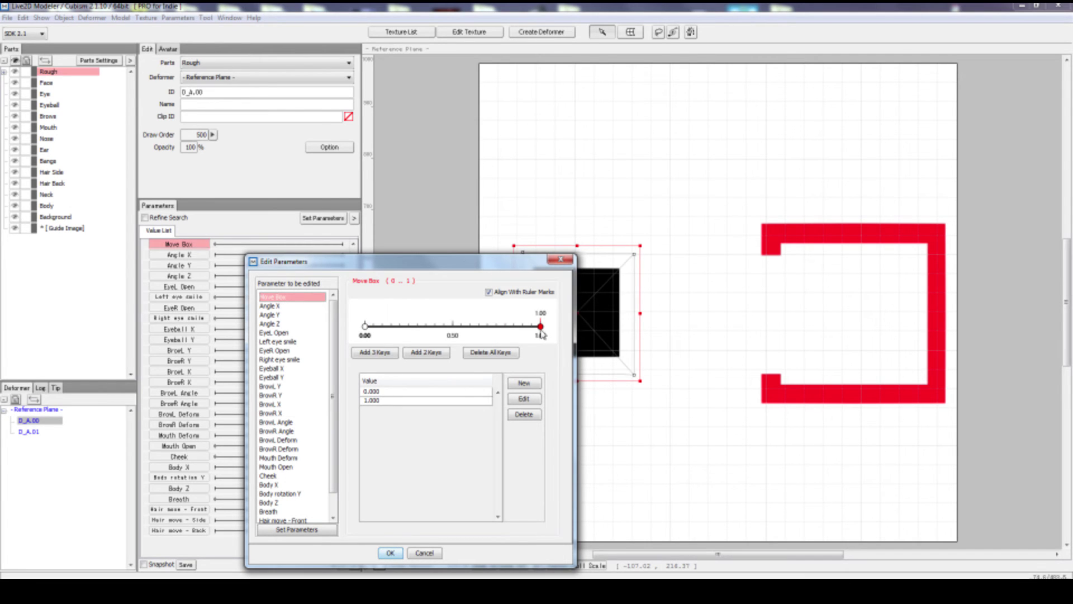
left_click(490, 352)
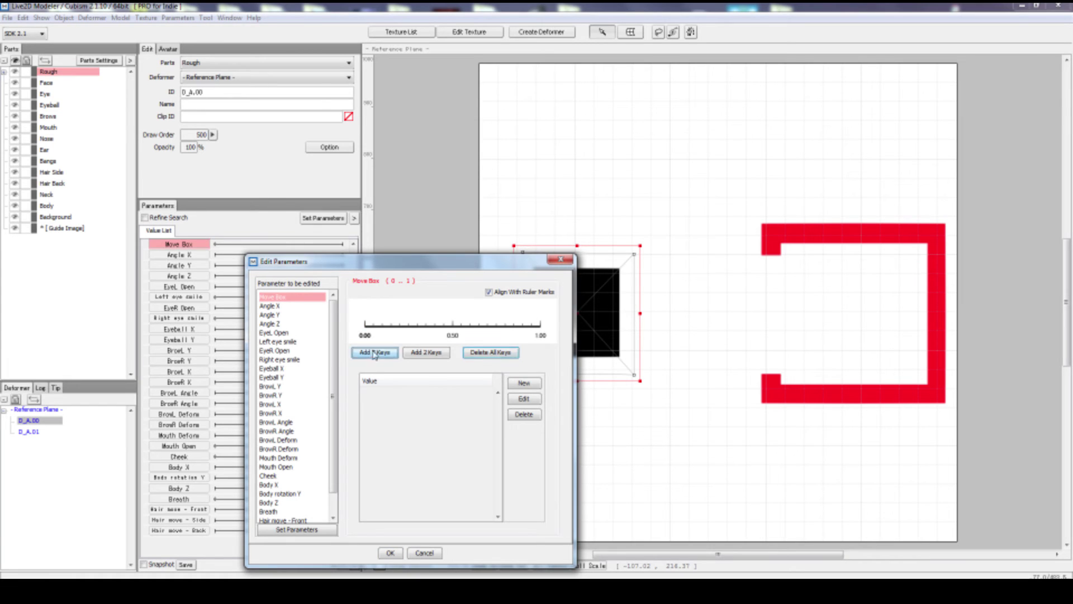
left_click(374, 353)
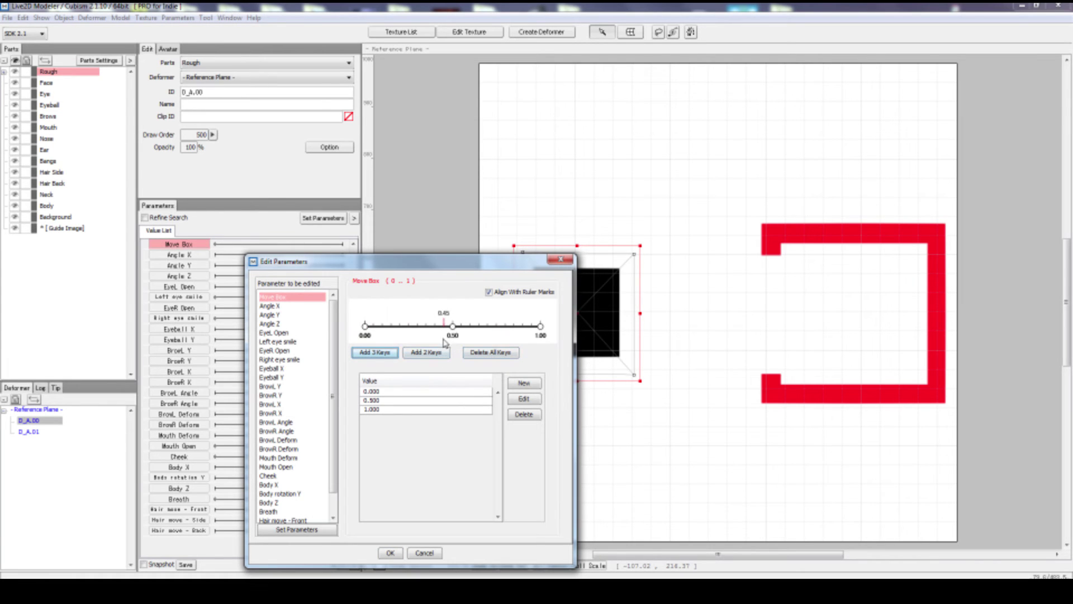
left_click(520, 353)
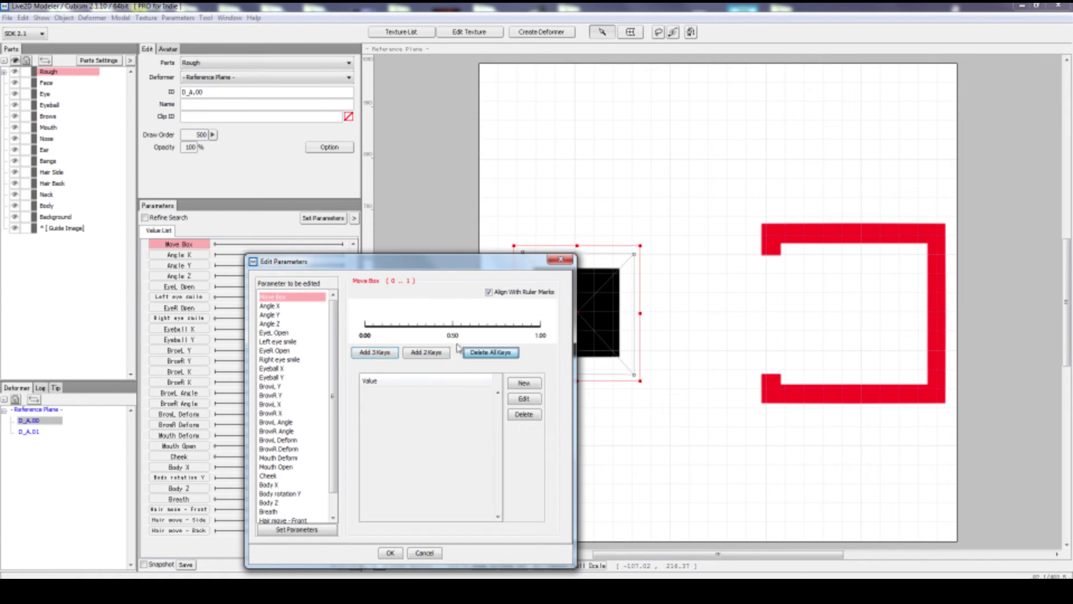
left_click(426, 352)
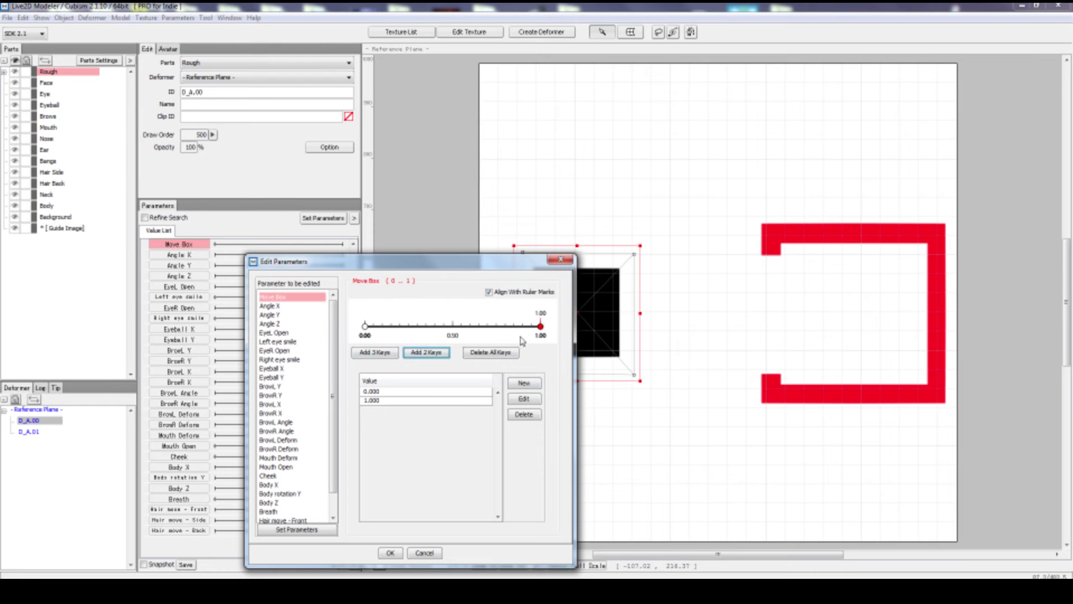
left_click(390, 553)
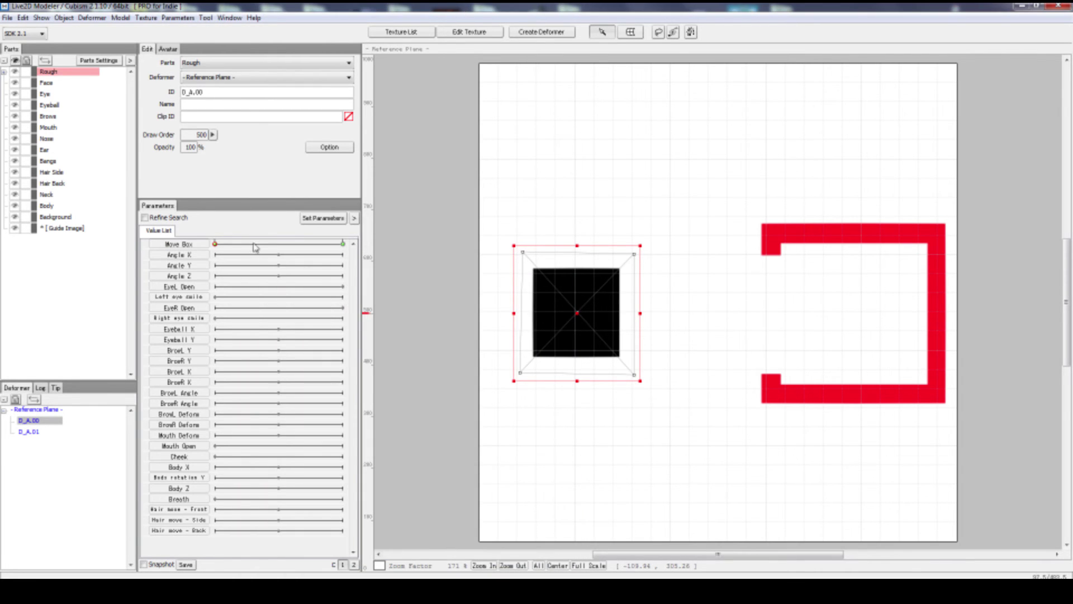
left_click_drag(215, 244, 268, 244)
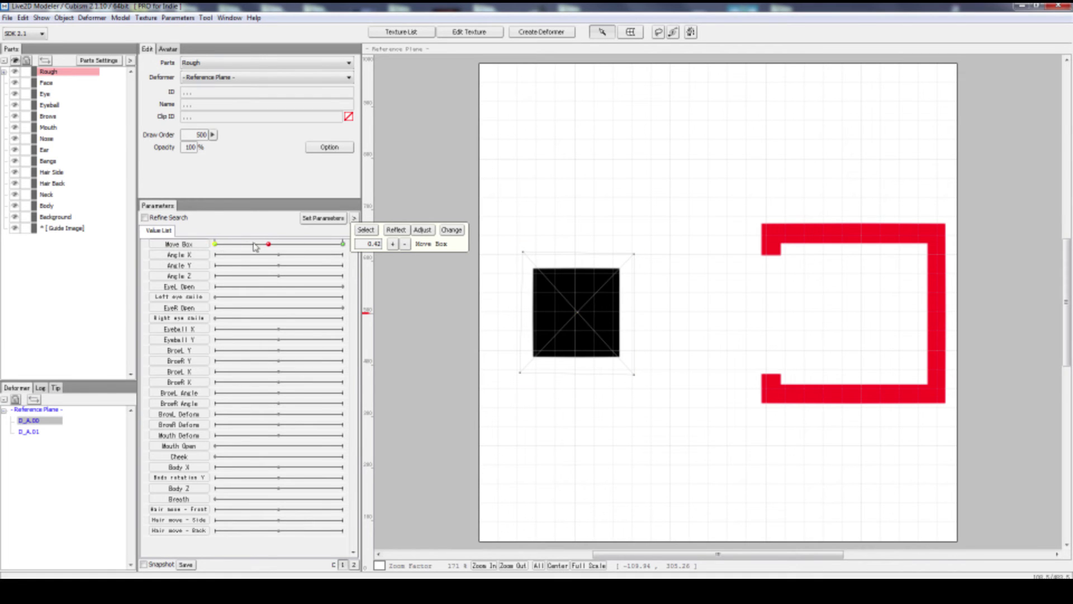
key("ctrl+z")
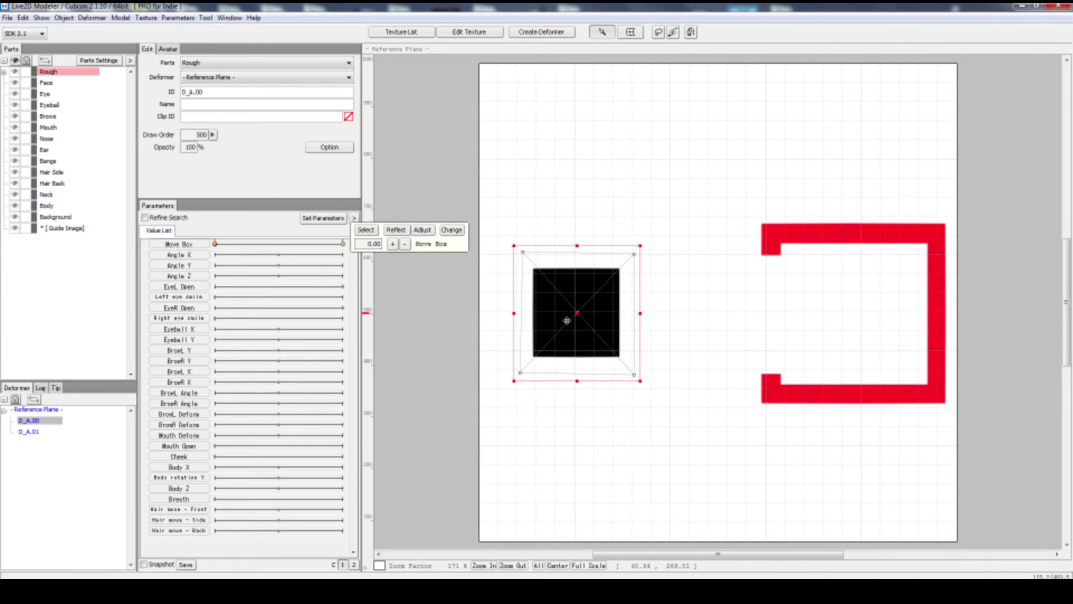
left_click(582, 294)
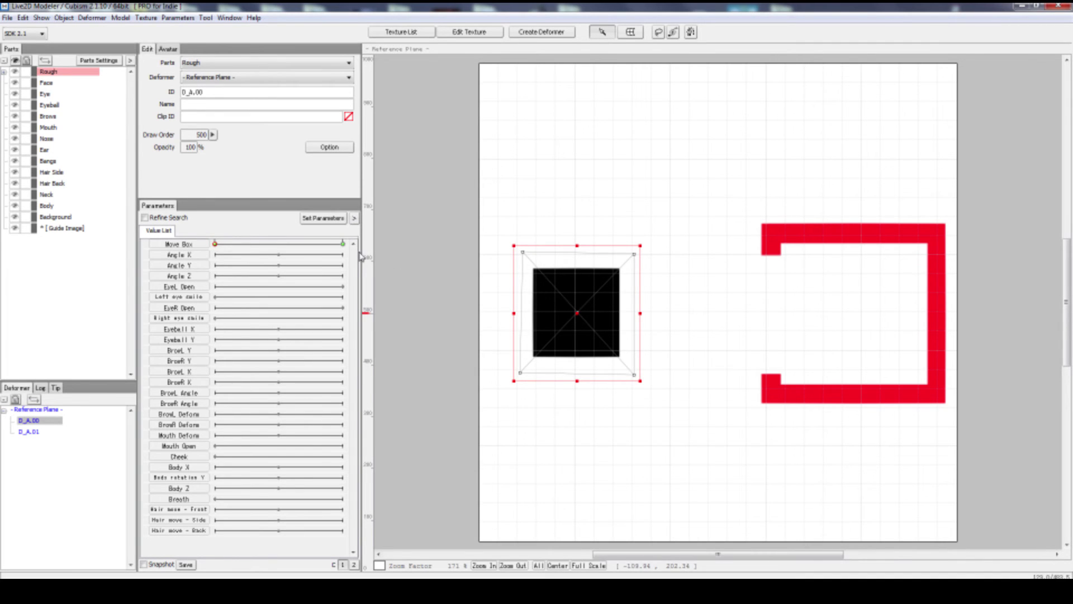
left_click(193, 244)
left_click(856, 231)
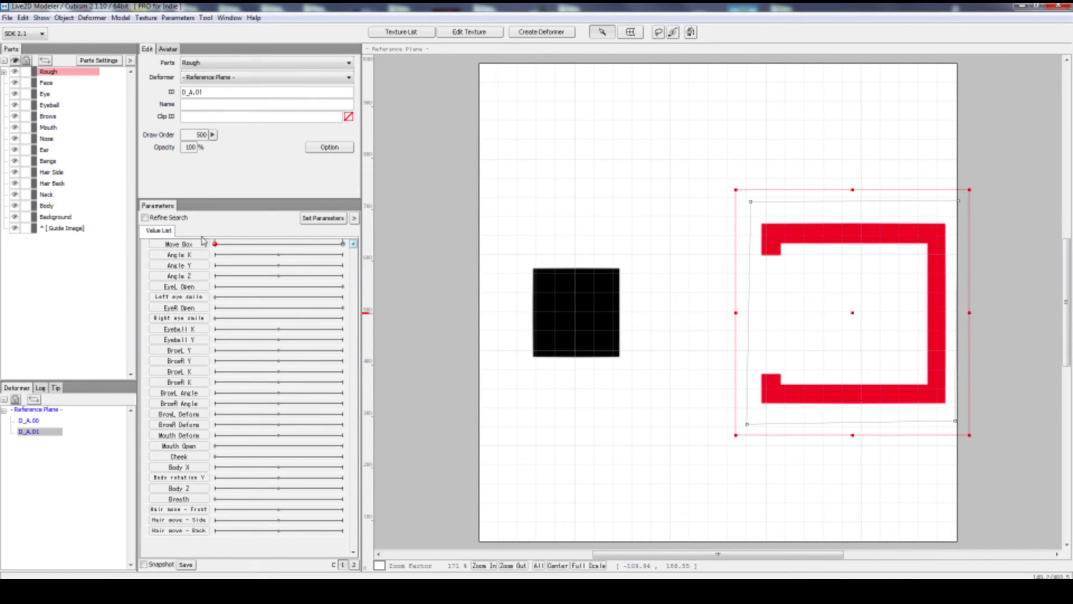
mouse_move(273, 242)
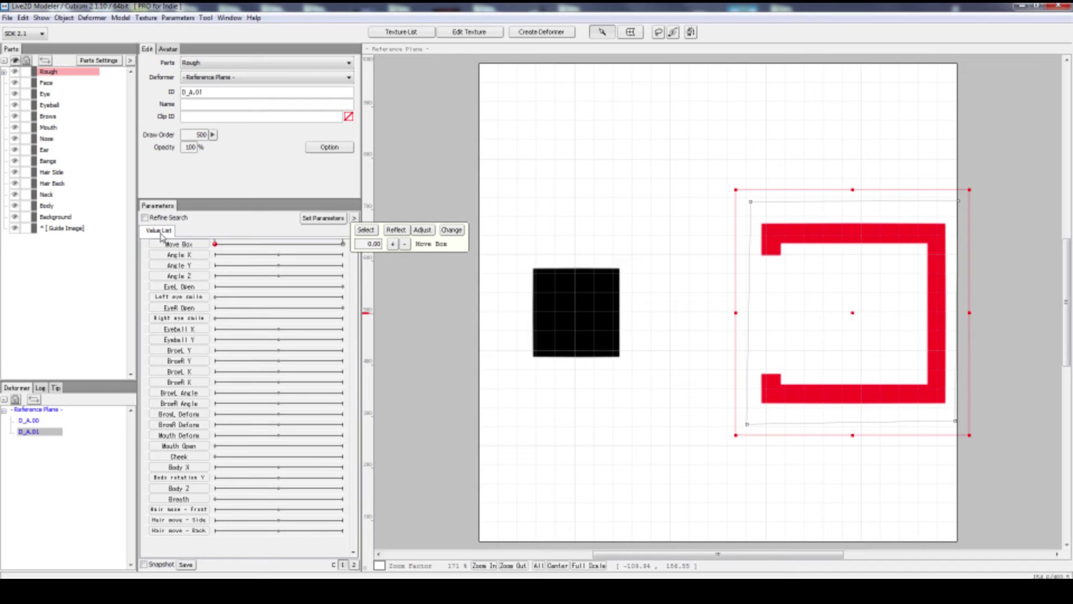
left_click(579, 316)
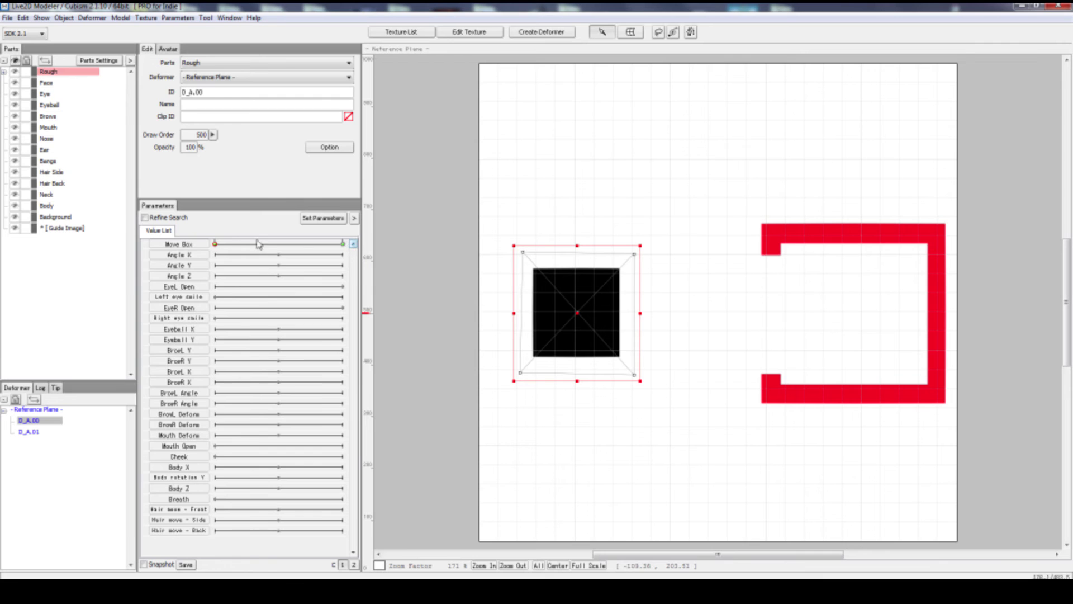
Set Move Box to 1 and drag the black square into the red bracket.
left_click(343, 244)
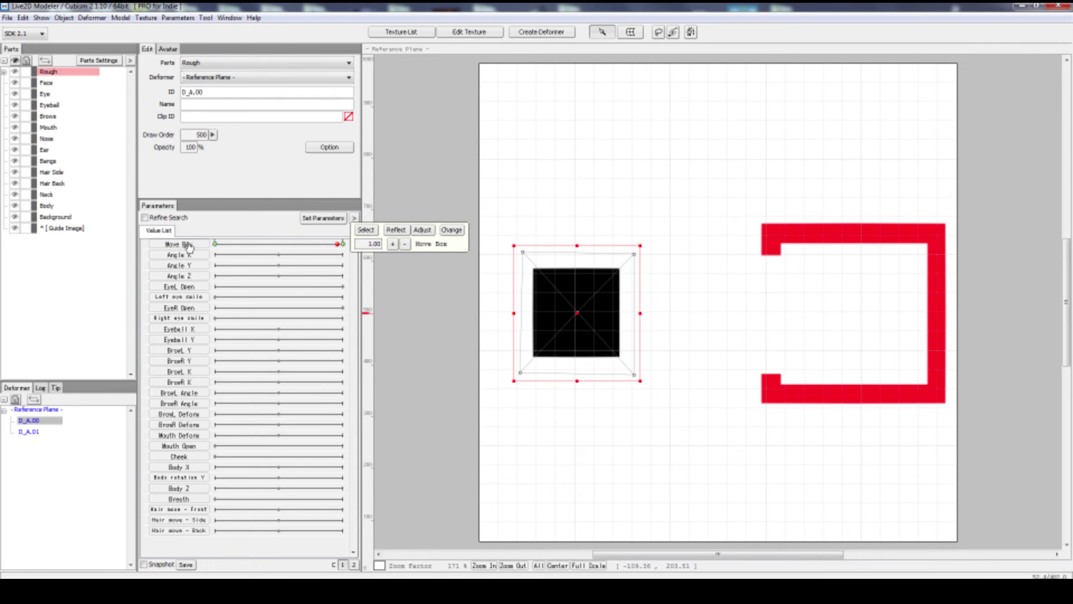
left_click(215, 244)
mouse_move(262, 248)
left_mouse_down()
mouse_move(280, 244)
mouse_move(218, 245)
mouse_move(383, 254)
left_mouse_up()
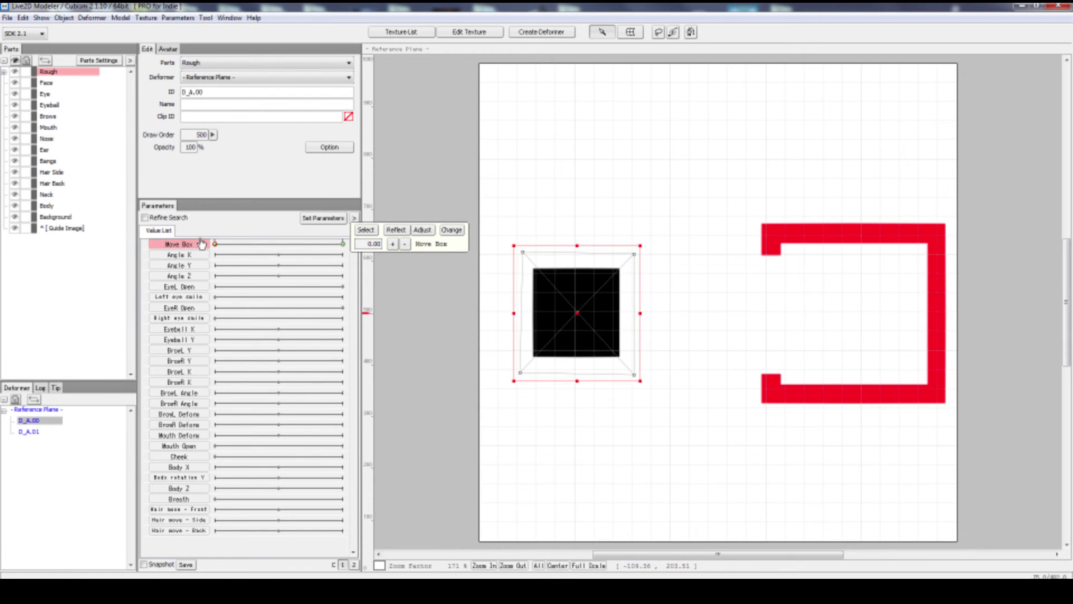
left_click(275, 244)
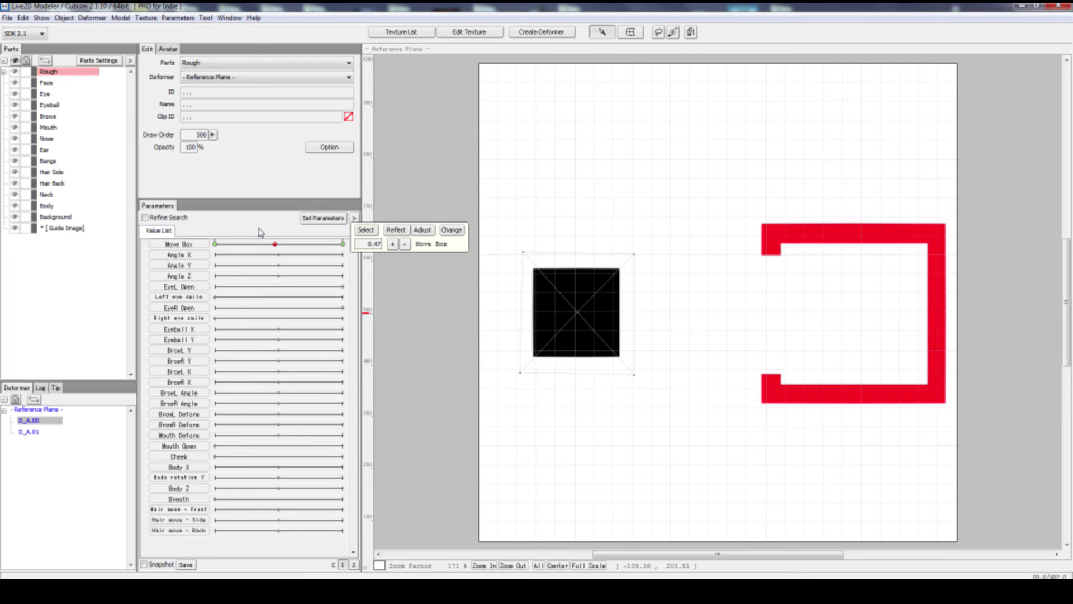
left_click(215, 244)
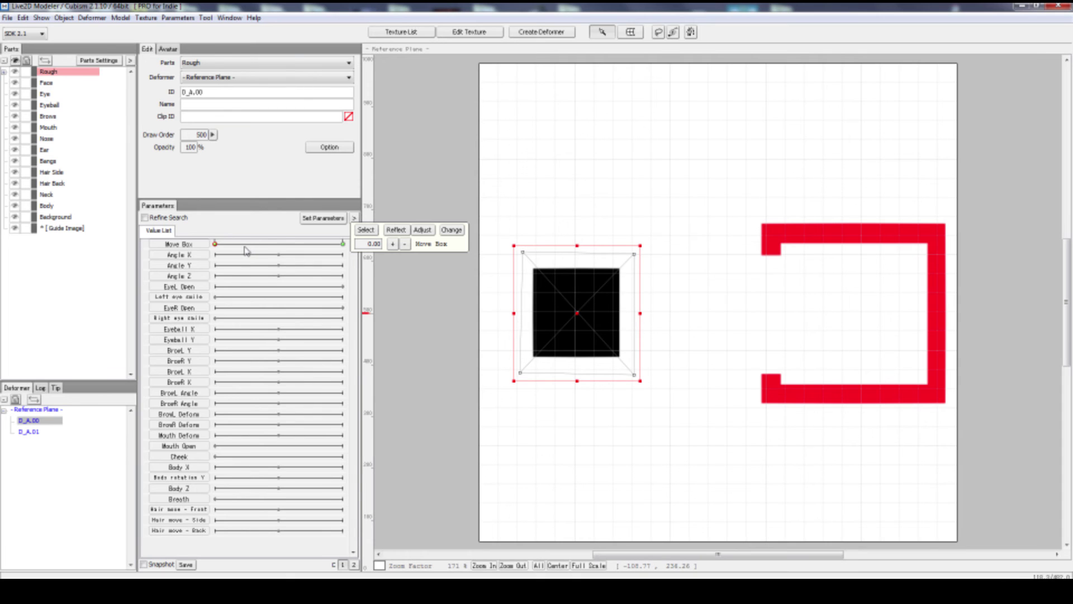
left_click_drag(245, 250, 438, 257)
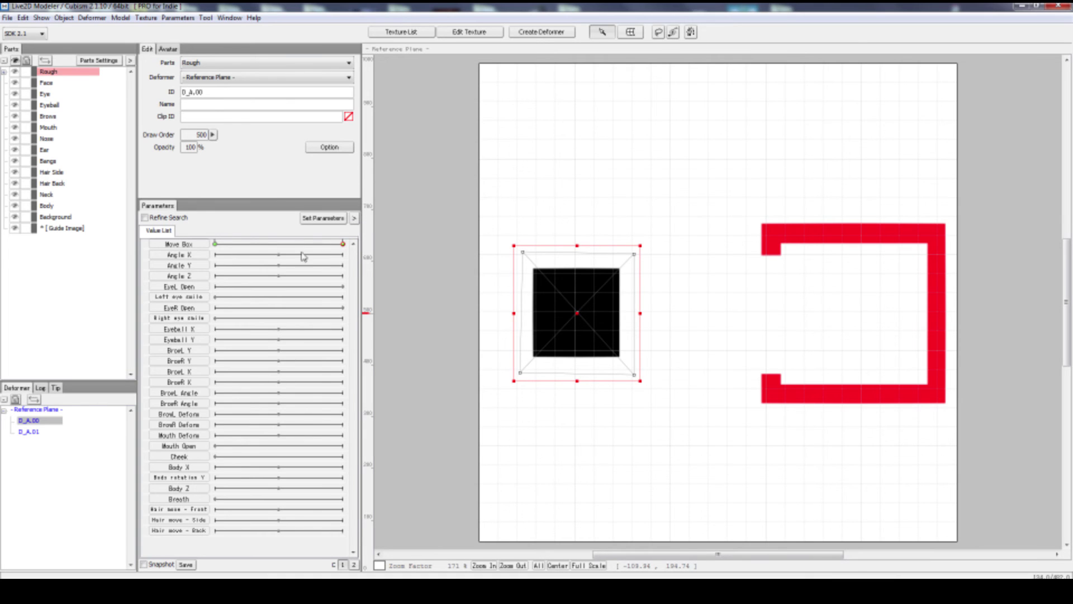
left_click_drag(580, 313, 850, 320)
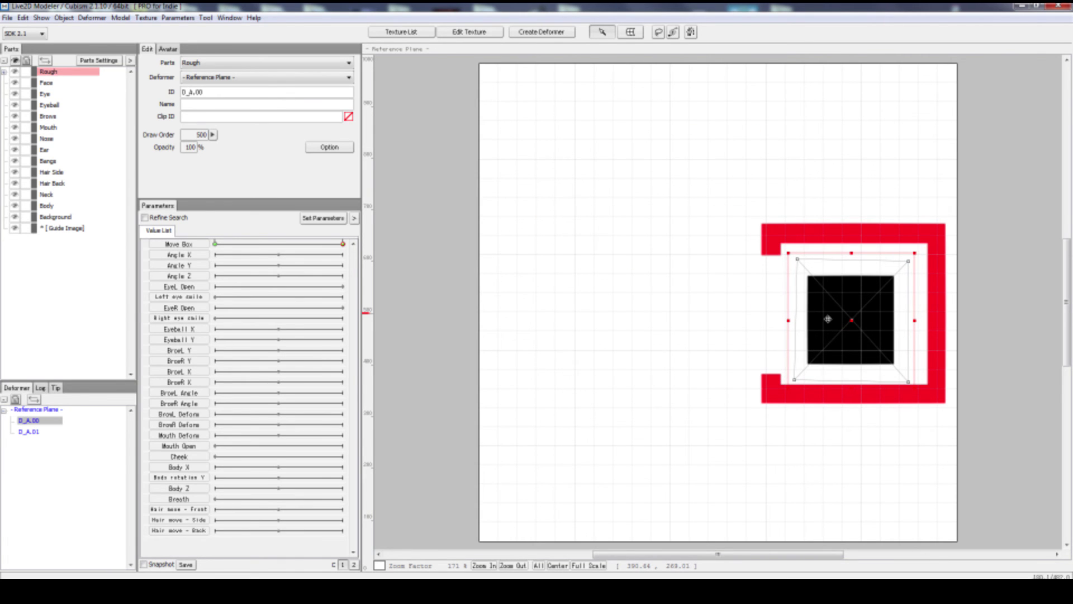
At Move Box 1, drag the square's end position up to the canvas top.
left_click_drag(343, 243, 108, 244)
left_click(157, 246)
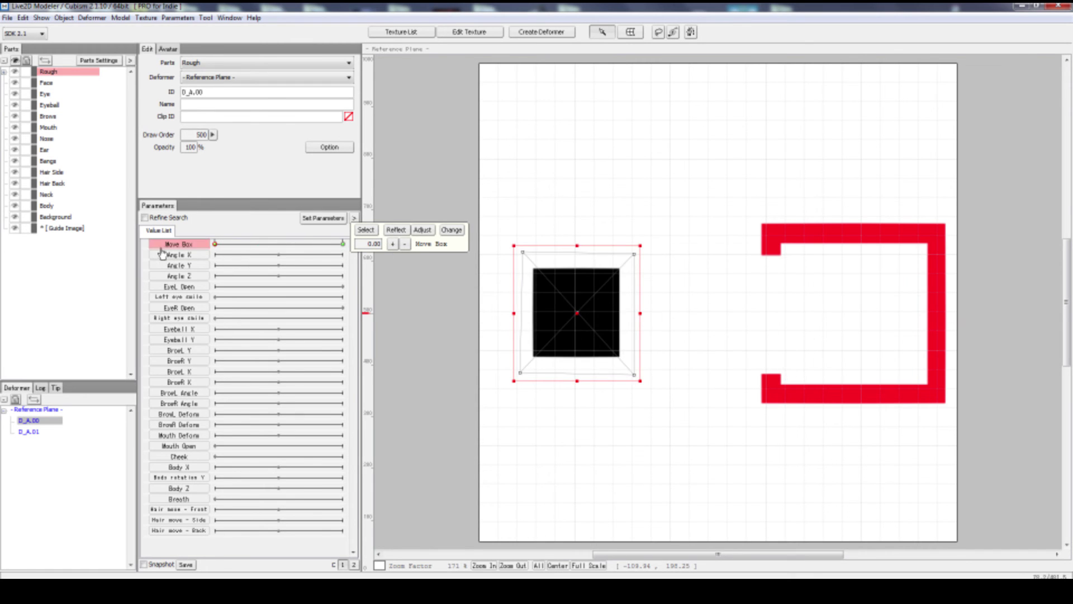
left_click_drag(216, 245, 414, 256)
left_click(224, 244)
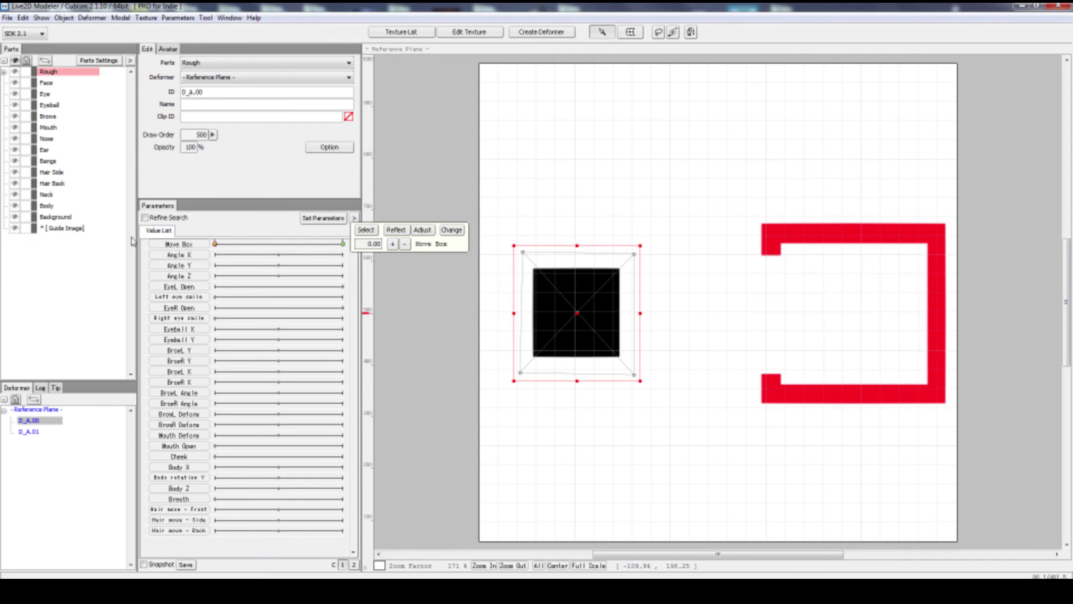
left_click(337, 246)
left_click_drag(822, 329, 752, 154)
Add keys at 0.30, 0.50 and 0.75 to Move Box, giving five keys from 0 to 1.
double_click(179, 244)
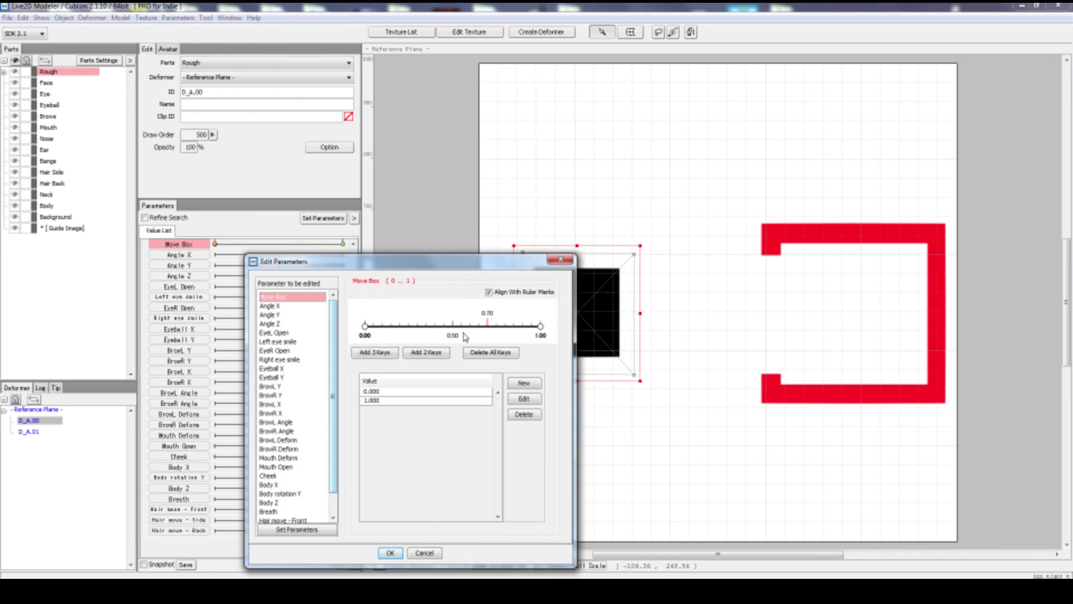
left_click(418, 327)
left_click(453, 326)
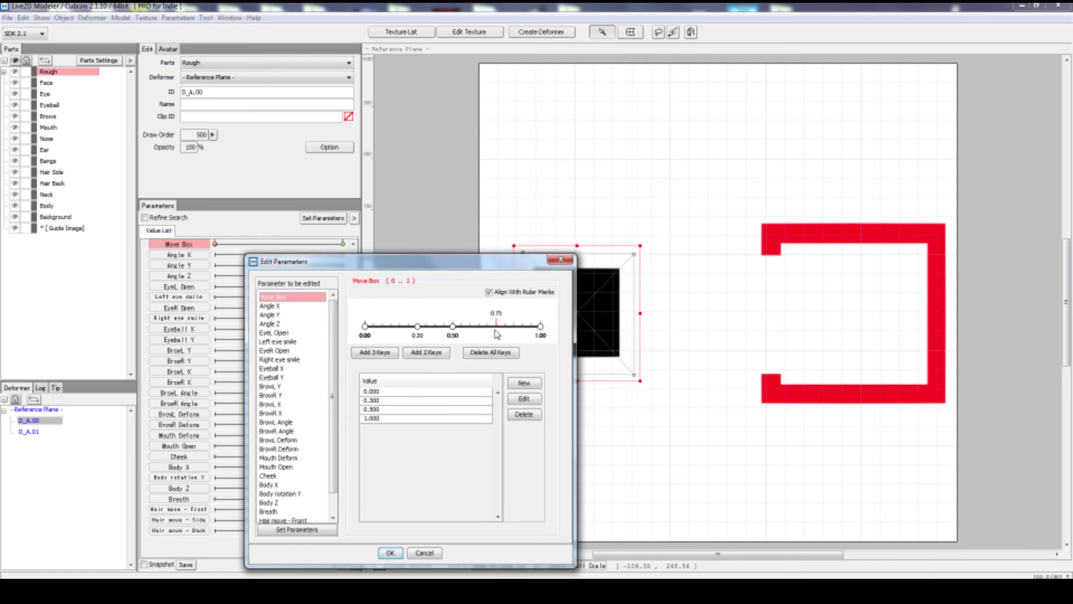
left_click(496, 325)
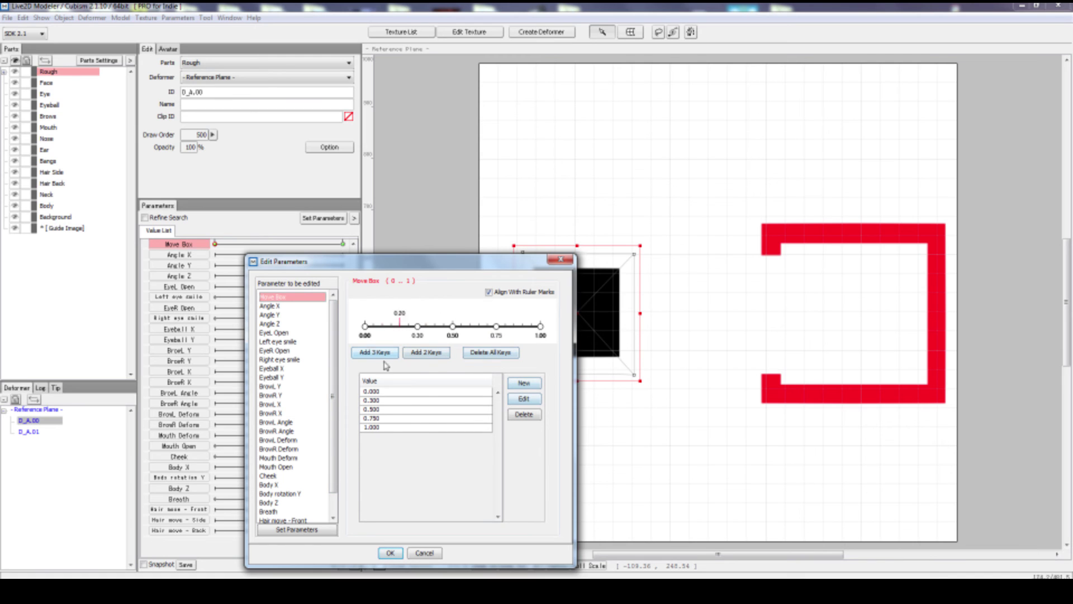
left_click(364, 329)
left_click_drag(364, 334, 418, 330)
left_click(391, 553)
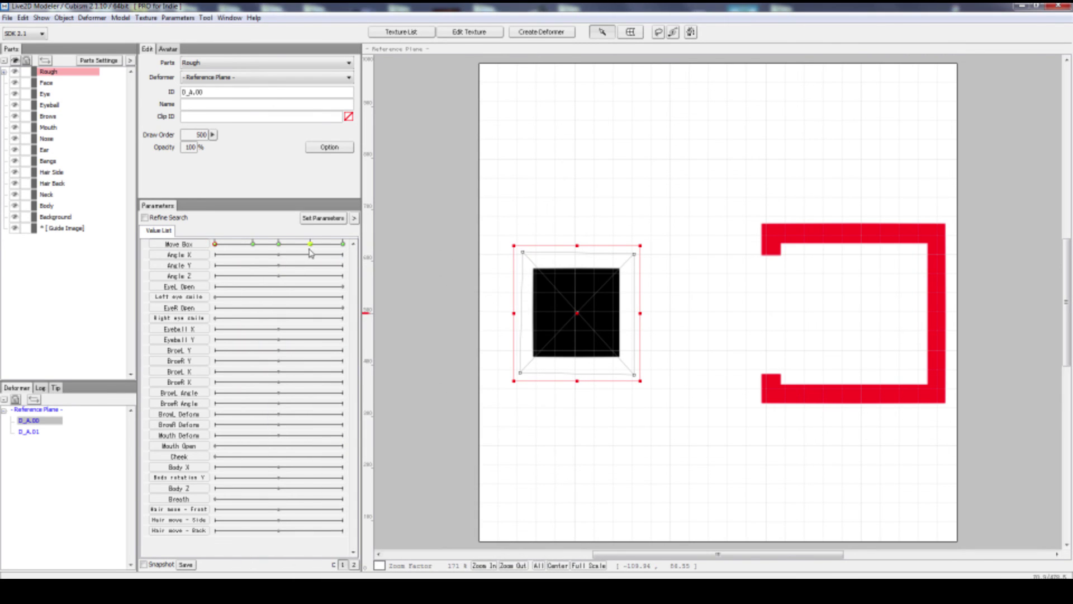
left_click(252, 245)
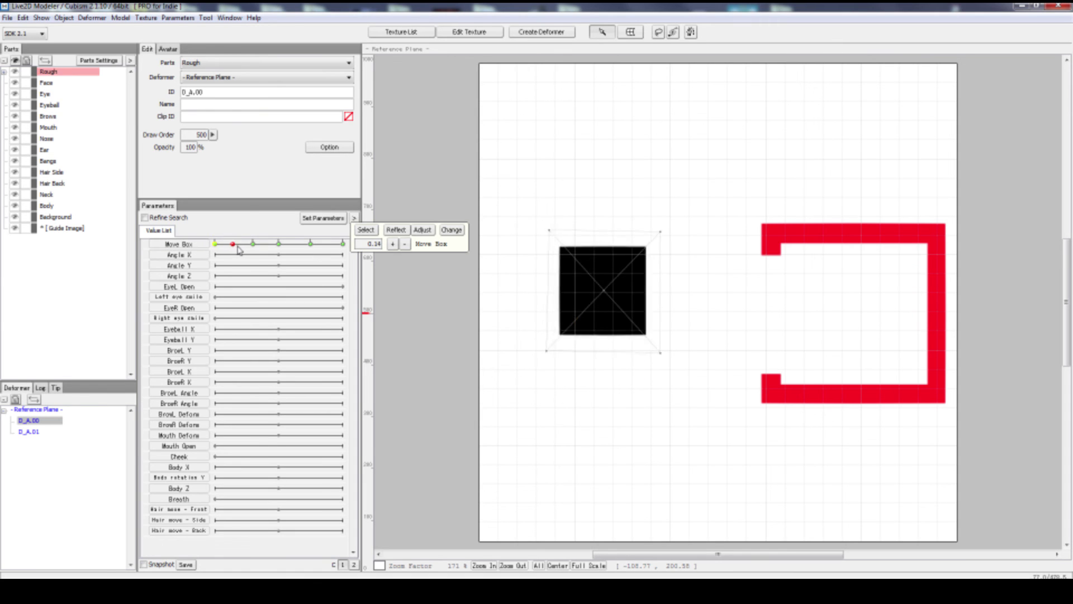
mouse_move(251, 247)
left_mouse_down()
mouse_move(327, 246)
mouse_move(253, 246)
left_mouse_up()
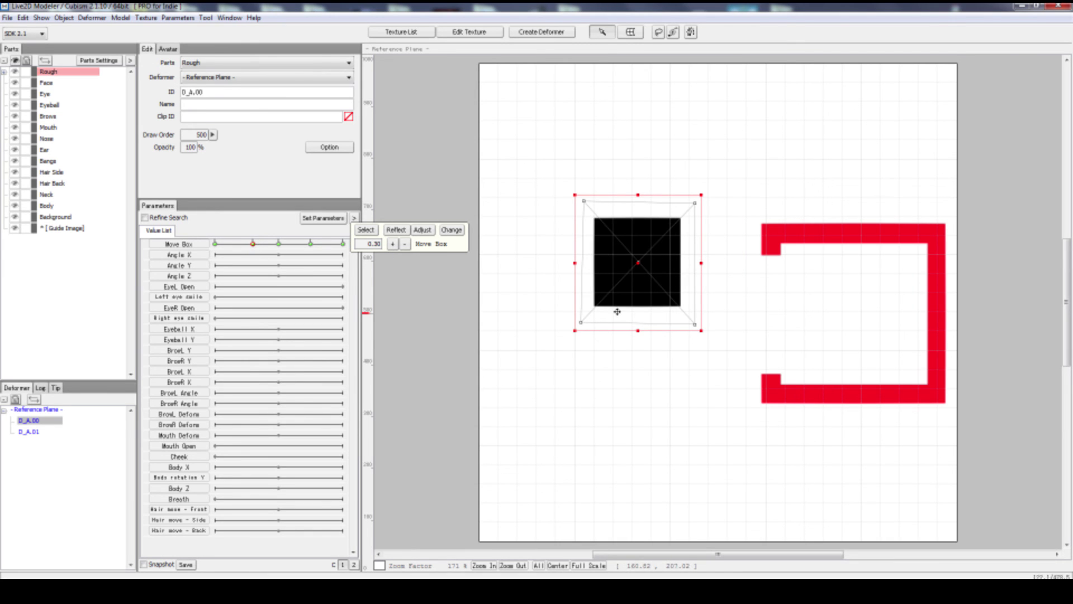
left_click(235, 244)
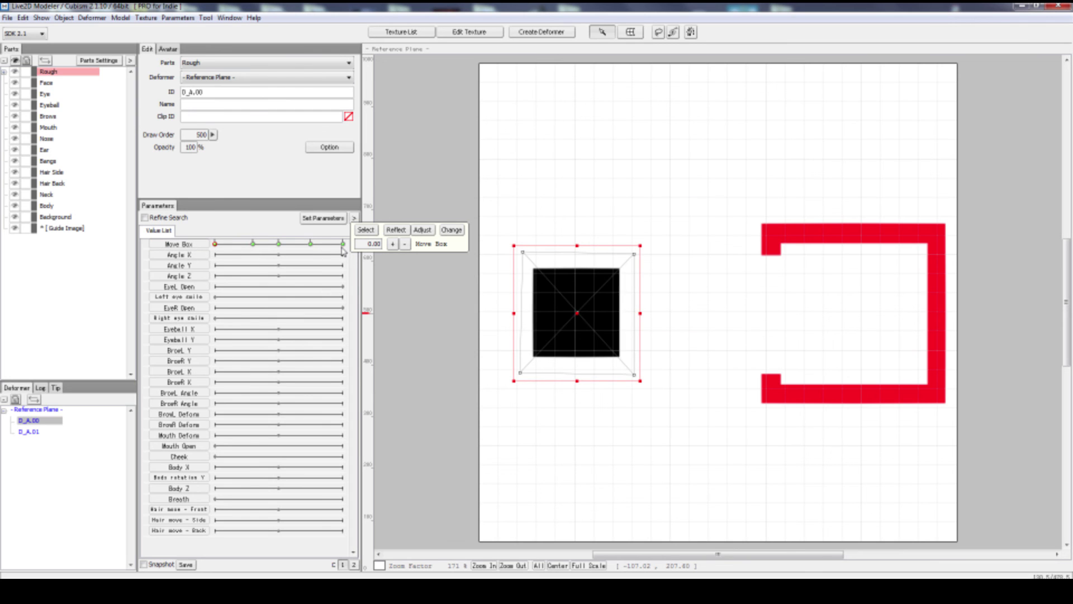
left_click(342, 243)
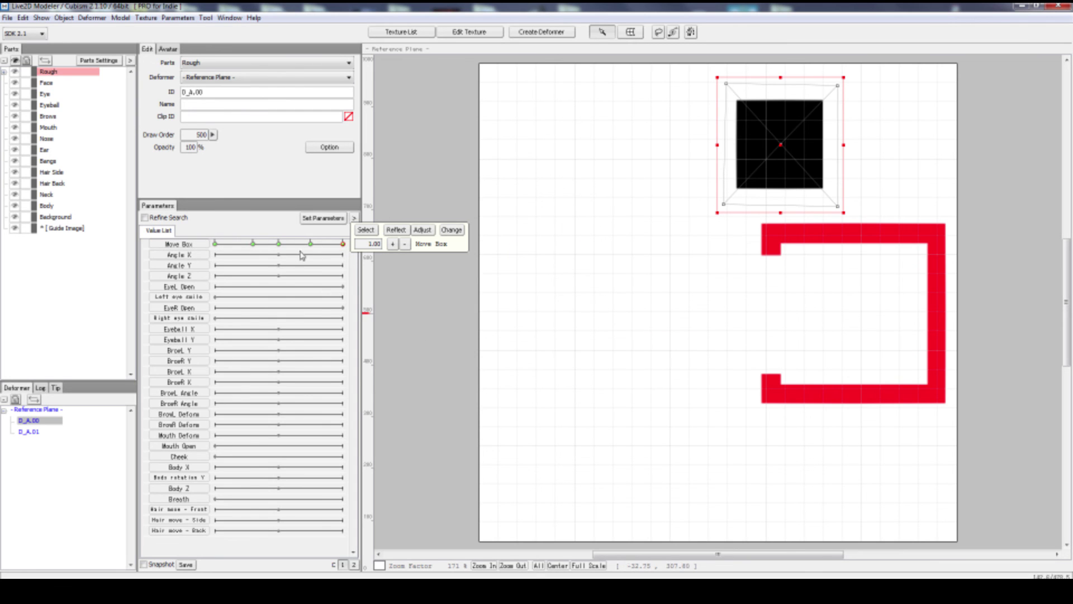
left_click(254, 244)
mouse_move(253, 244)
left_mouse_down()
mouse_move(322, 246)
mouse_move(249, 250)
left_mouse_up()
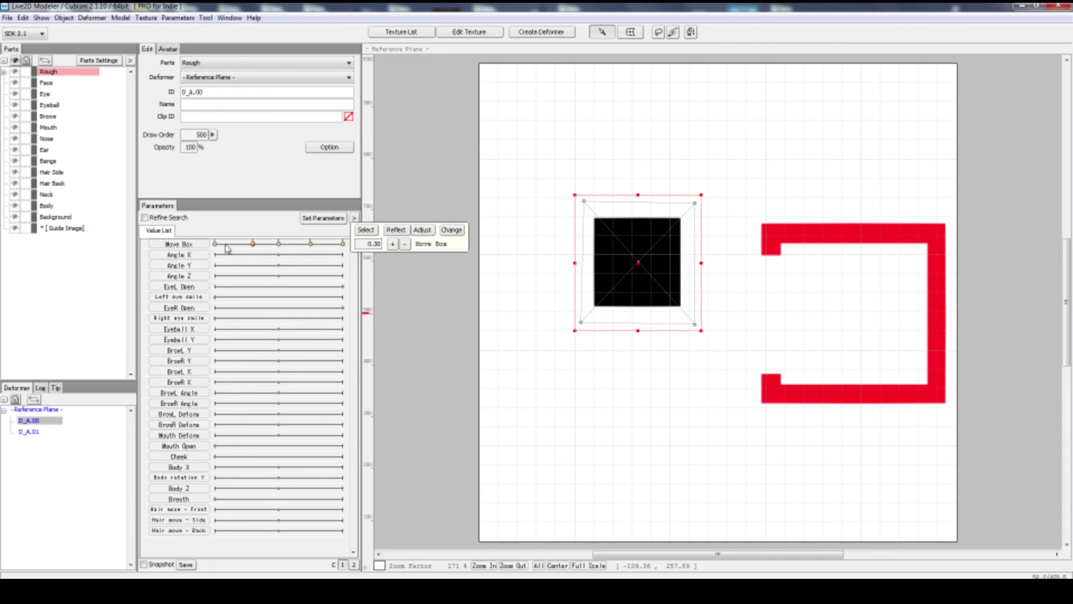
left_click(227, 249)
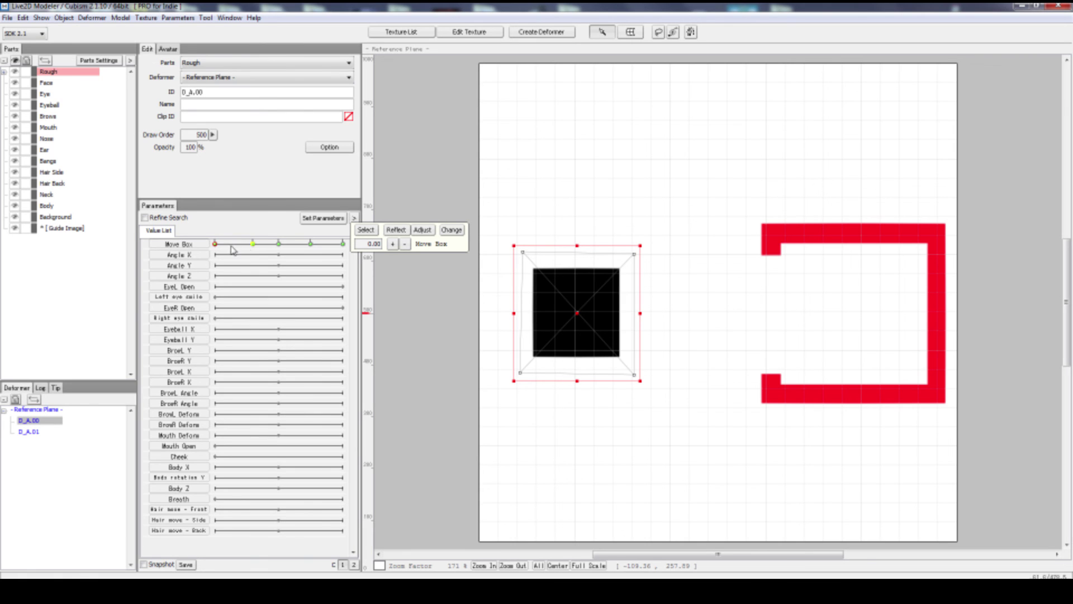
mouse_move(224, 247)
left_mouse_down()
mouse_move(261, 250)
mouse_move(235, 246)
left_mouse_up()
left_click(255, 246)
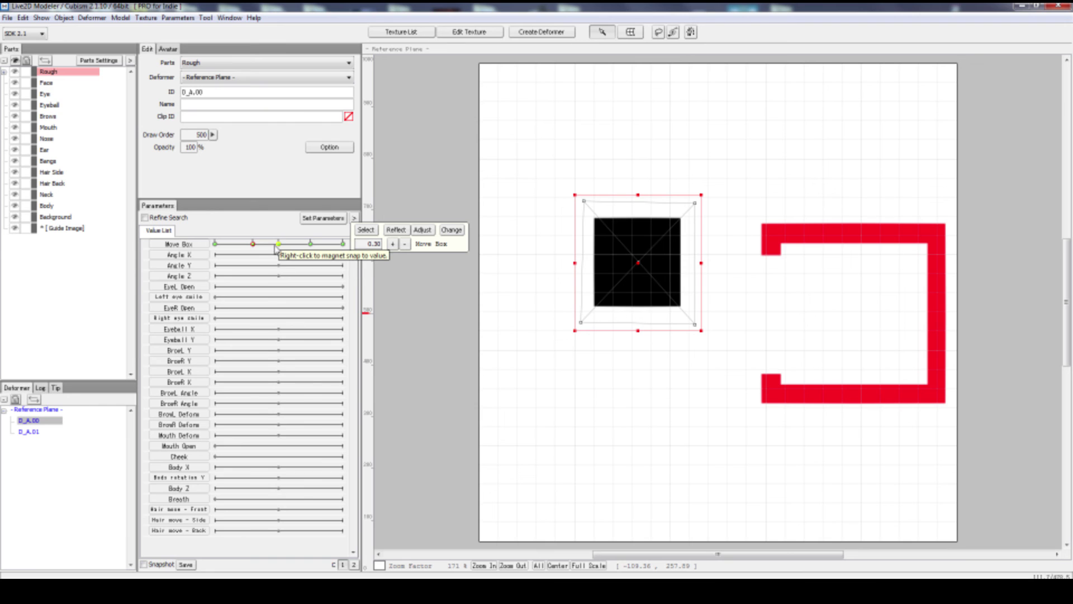
left_click(217, 245)
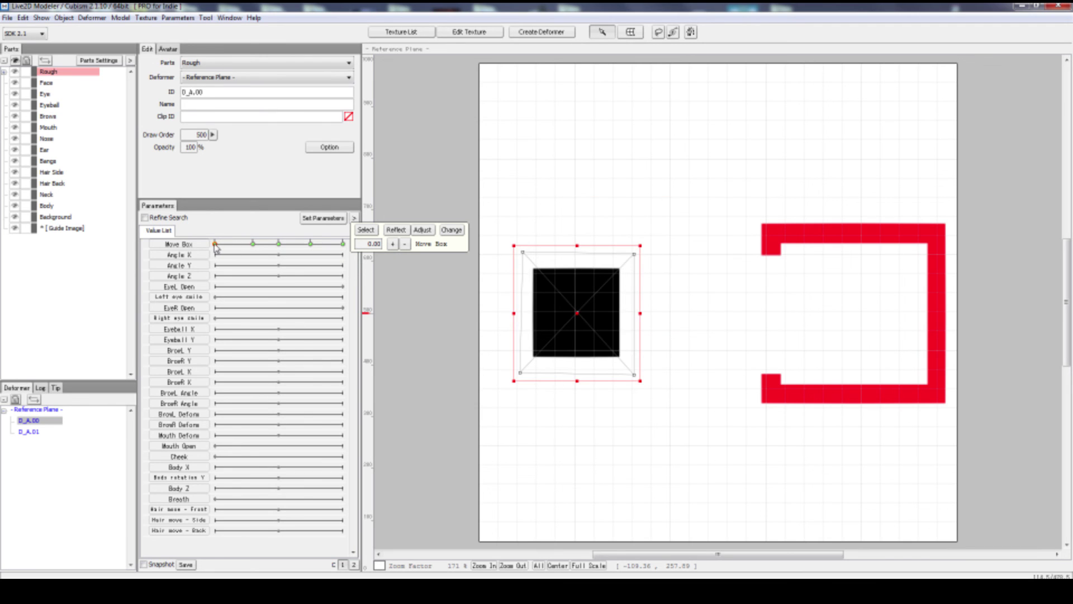
left_click(253, 245)
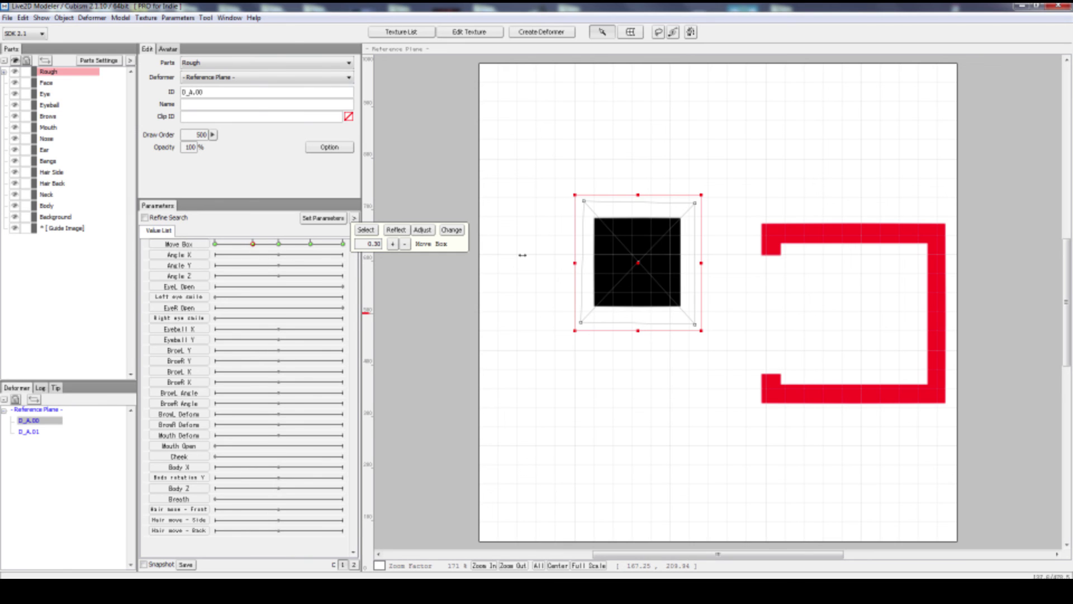
Move the square to the upper left at key 0.30 and near the canvas top at 0.50.
left_click_drag(639, 264, 538, 149)
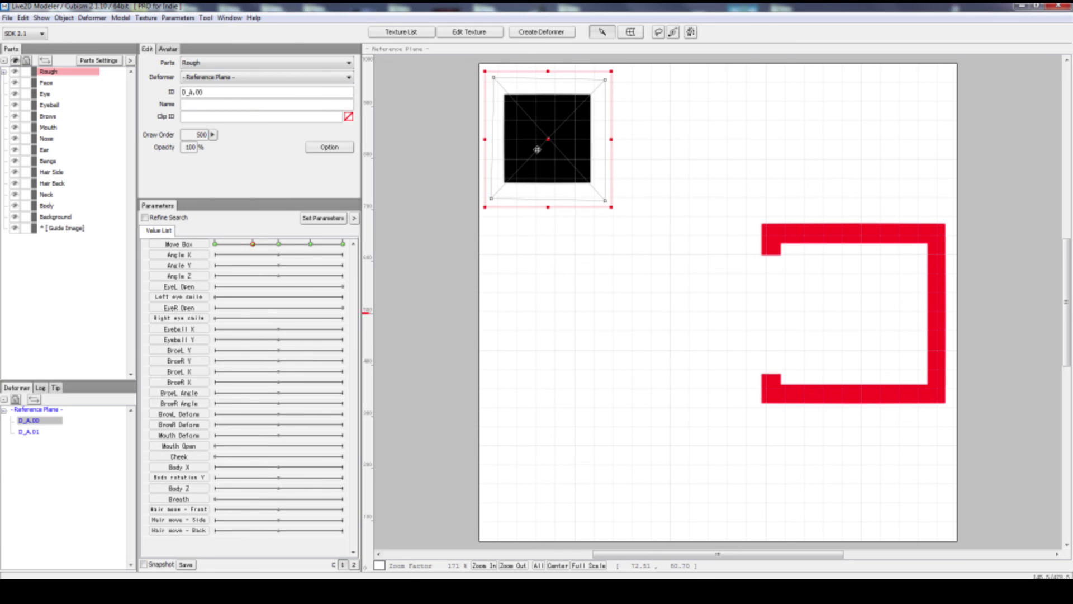
left_click(278, 246)
left_click_drag(682, 235, 668, 146)
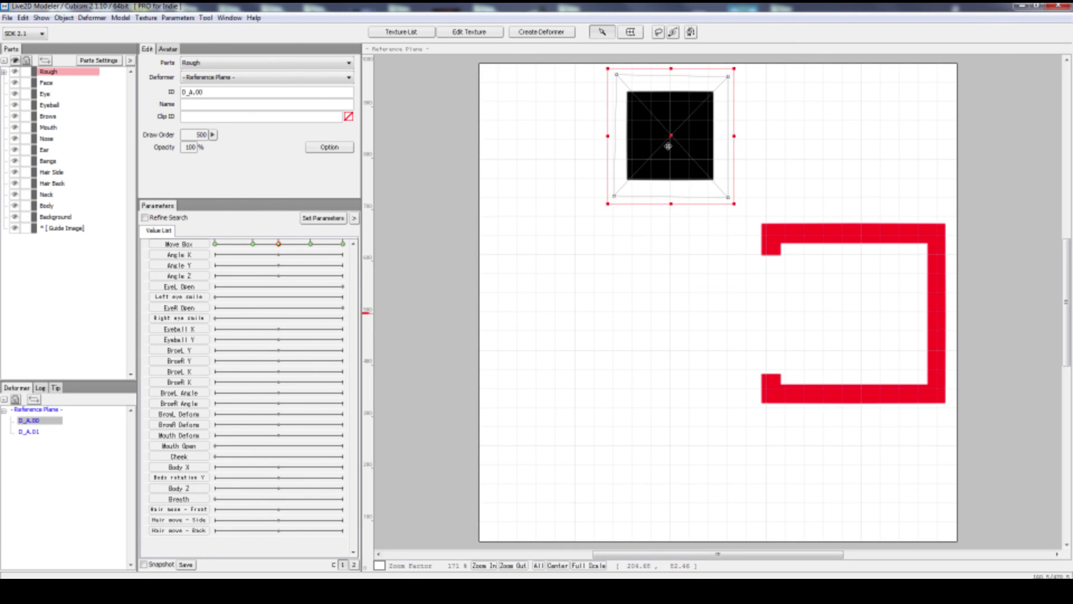
Place the square beside the bracket opening at key 0.75 and inside the red bracket at 1.00.
left_click(311, 244)
mouse_move(729, 186)
left_mouse_down()
mouse_move(697, 280)
mouse_move(730, 192)
left_mouse_up()
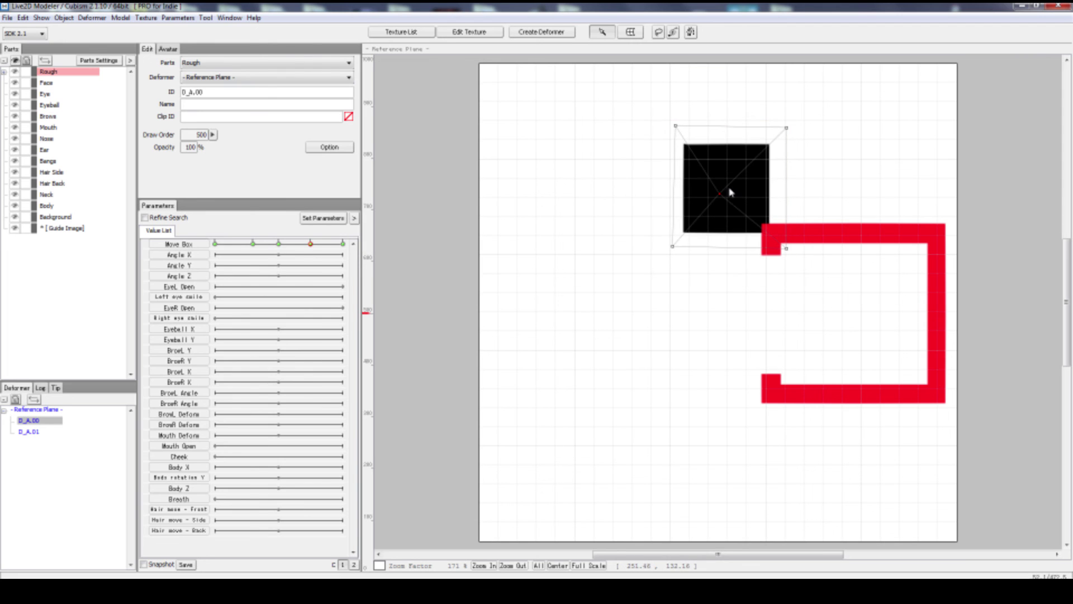
left_click(728, 183)
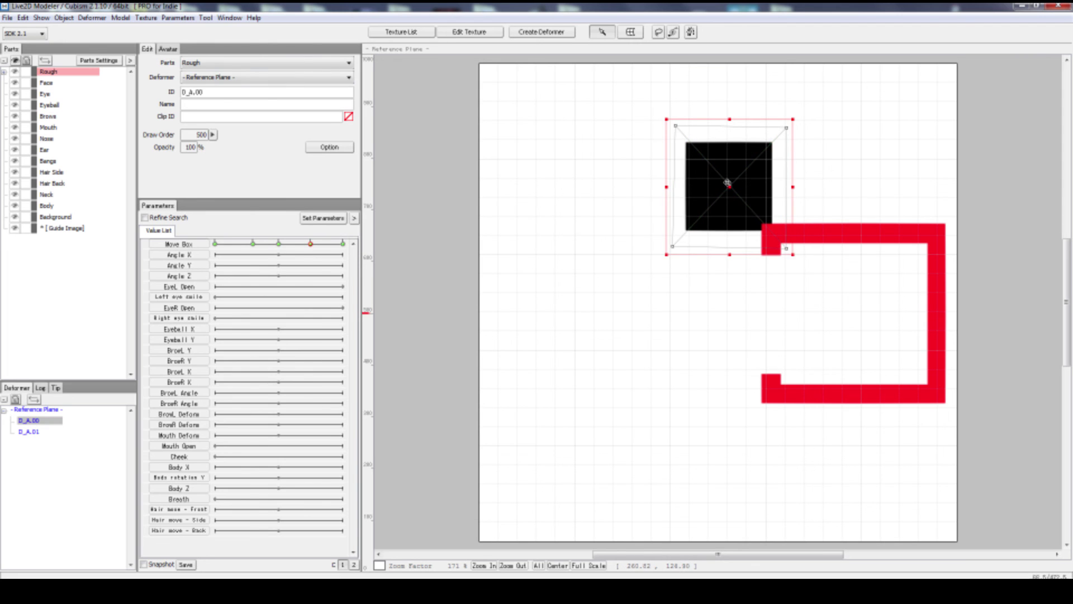
left_click_drag(728, 186, 692, 319)
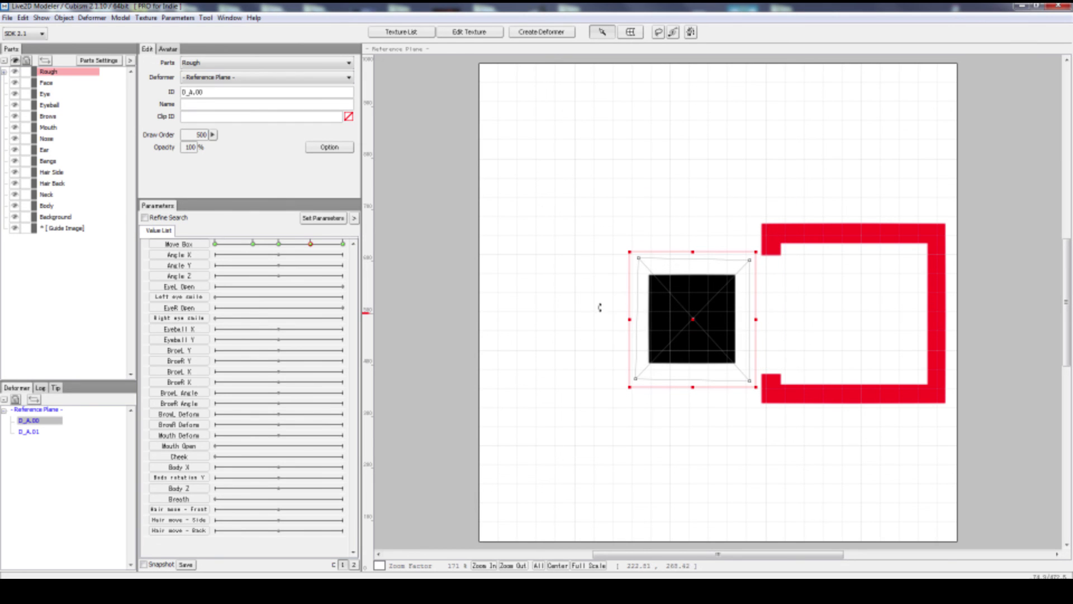
left_click(343, 244)
left_click_drag(782, 144, 861, 341)
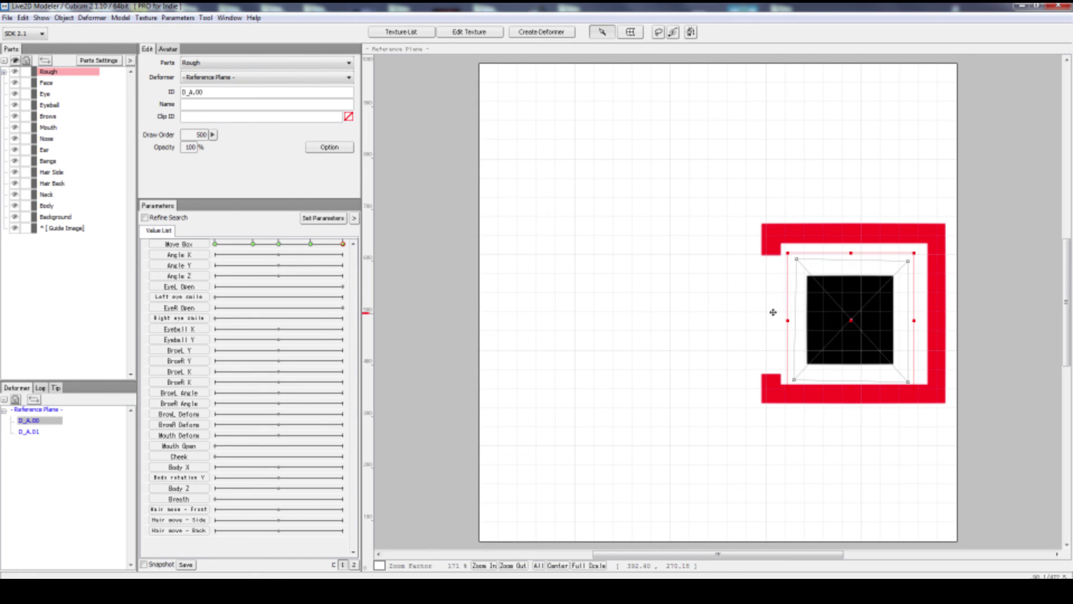
left_click(215, 243)
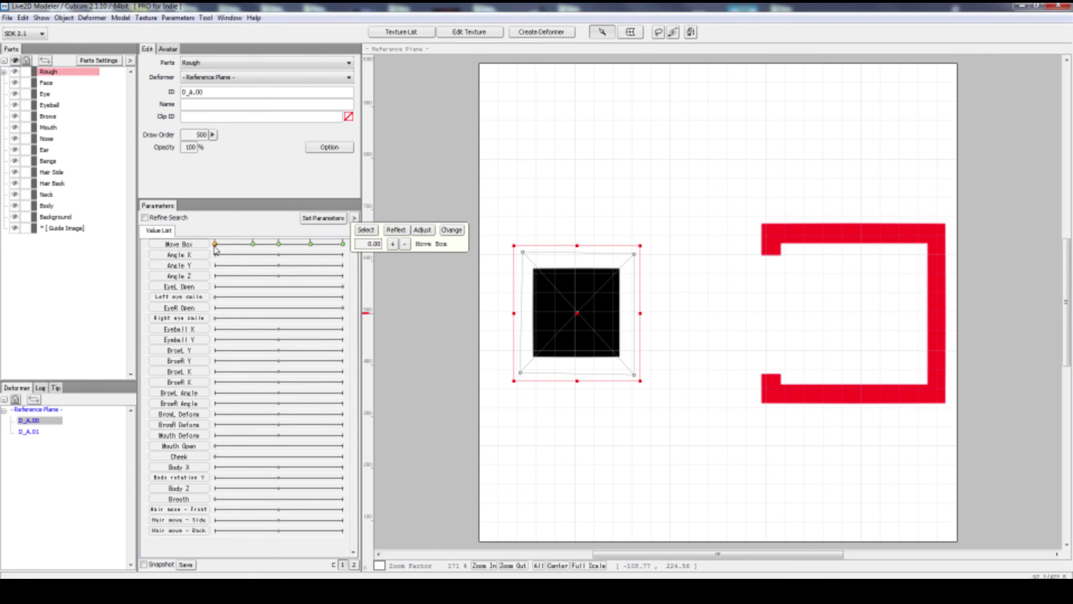
left_click_drag(215, 244, 386, 270)
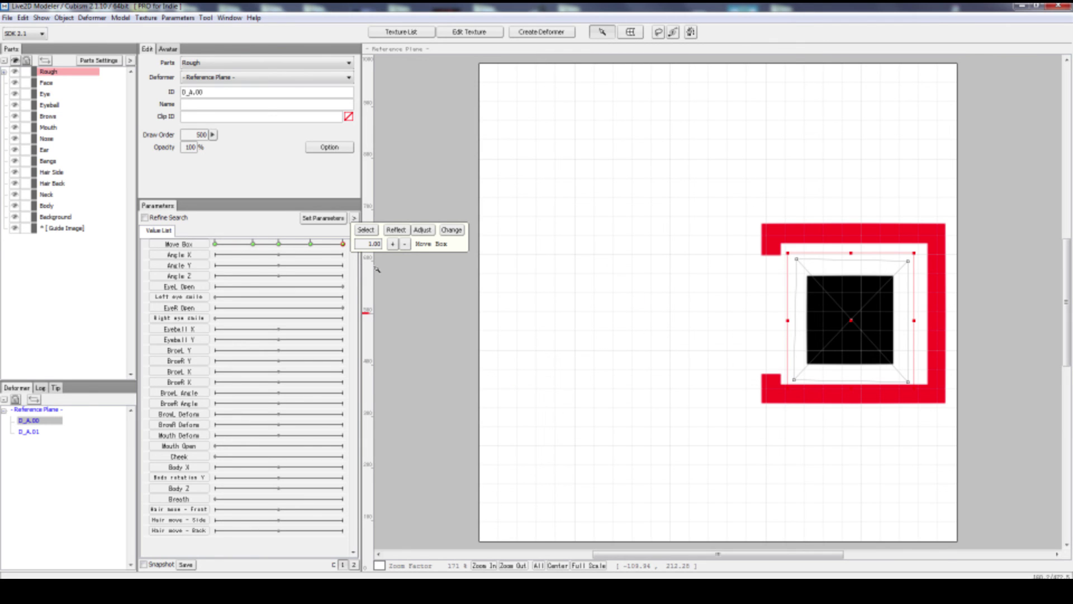